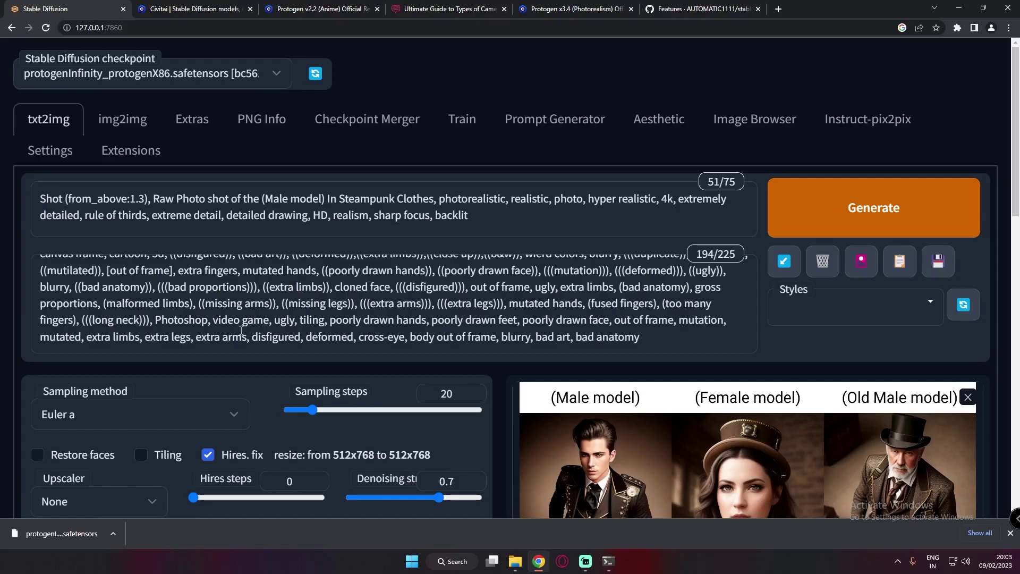
Keep X/Y/Z plot as the script with Prompt S/R as the X axis type
{"action": "scroll", "coordinate": [185, 337], "scroll_direction": "down", "scroll_amount": 7}
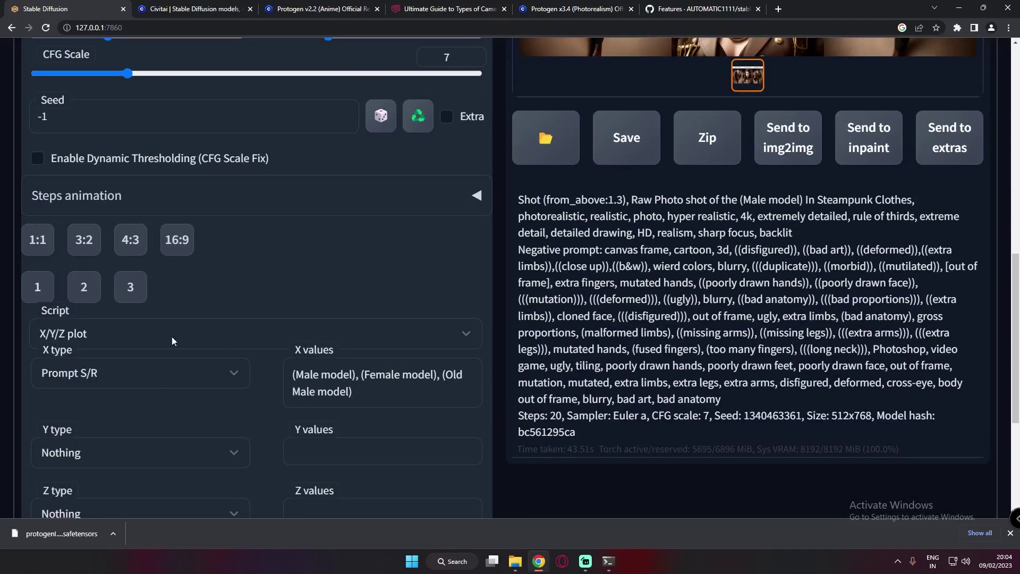
{"action": "left_click", "coordinate": [186, 335]}
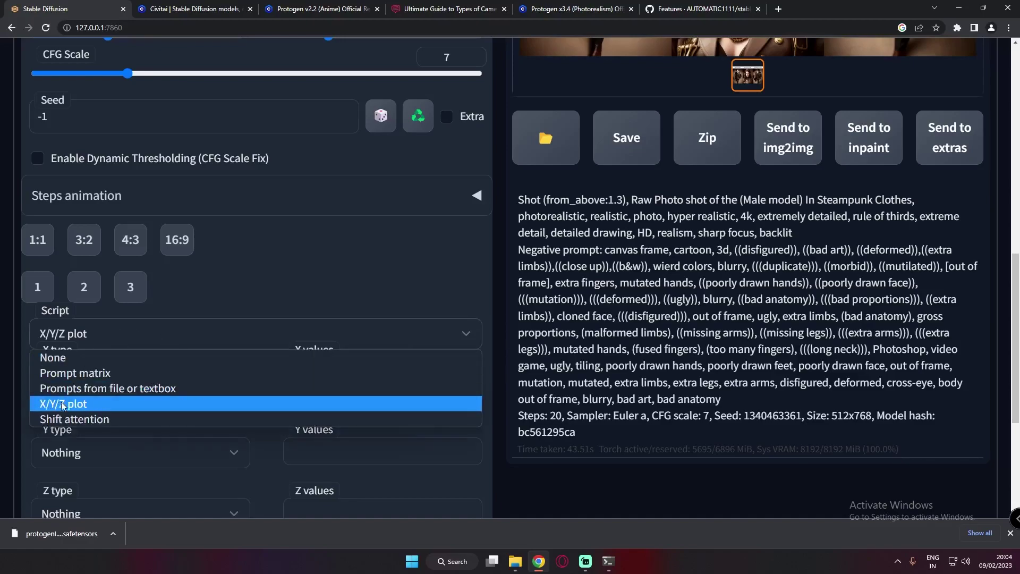
{"action": "left_click", "coordinate": [141, 334]}
{"action": "left_click", "coordinate": [190, 373]}
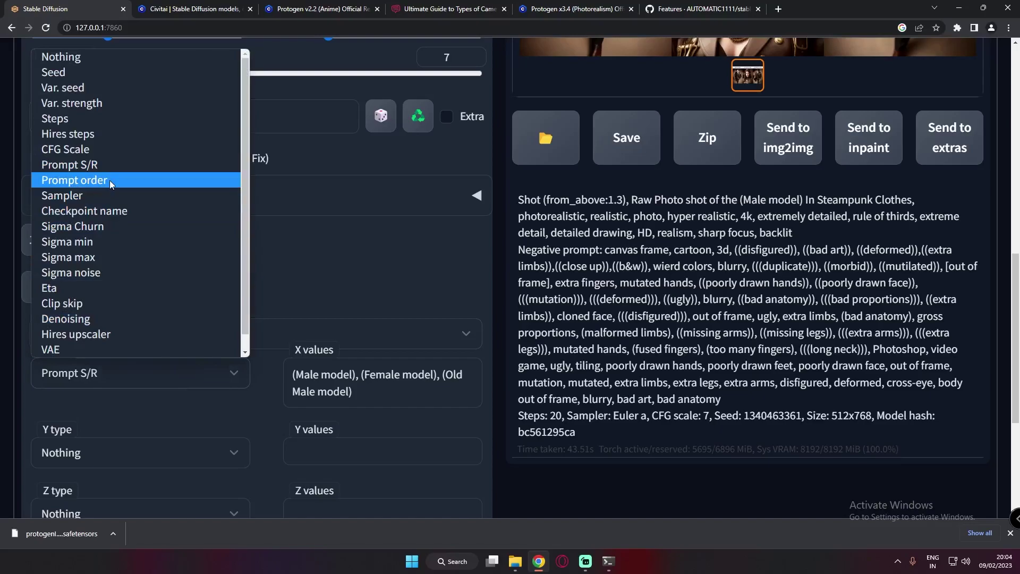
{"action": "left_click", "coordinate": [84, 164]}
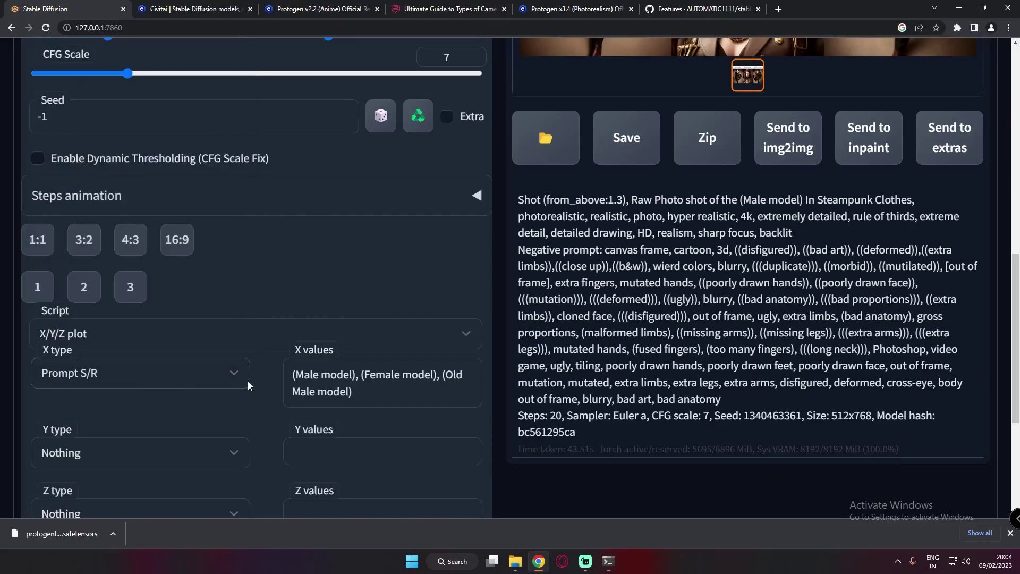
{"action": "scroll", "coordinate": [248, 381], "scroll_direction": "up", "scroll_amount": 9}
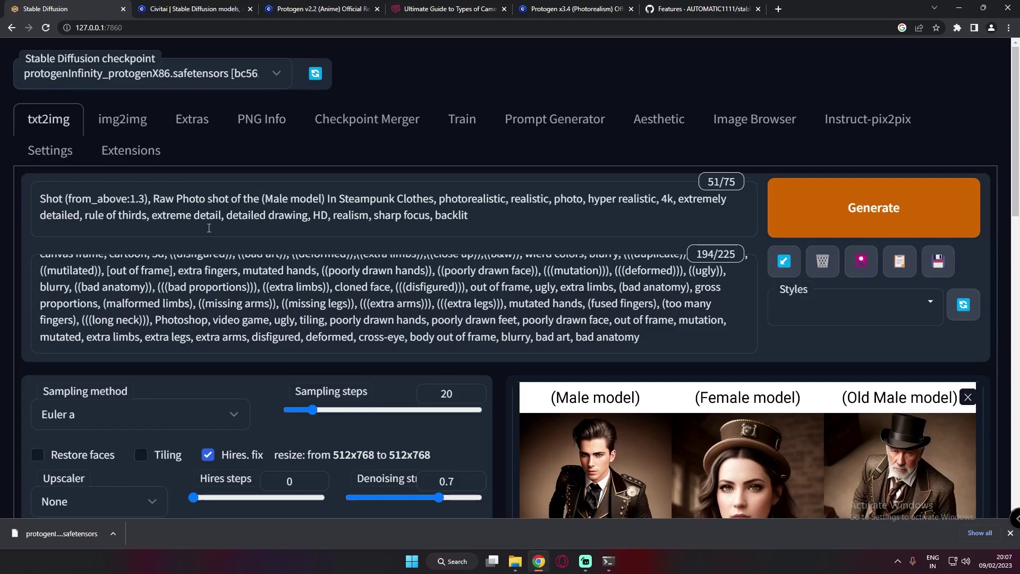
Read the camera prompt commands such as from_behind on the Protogen v2.2 Civitai page
{"action": "left_click", "coordinate": [297, 9]}
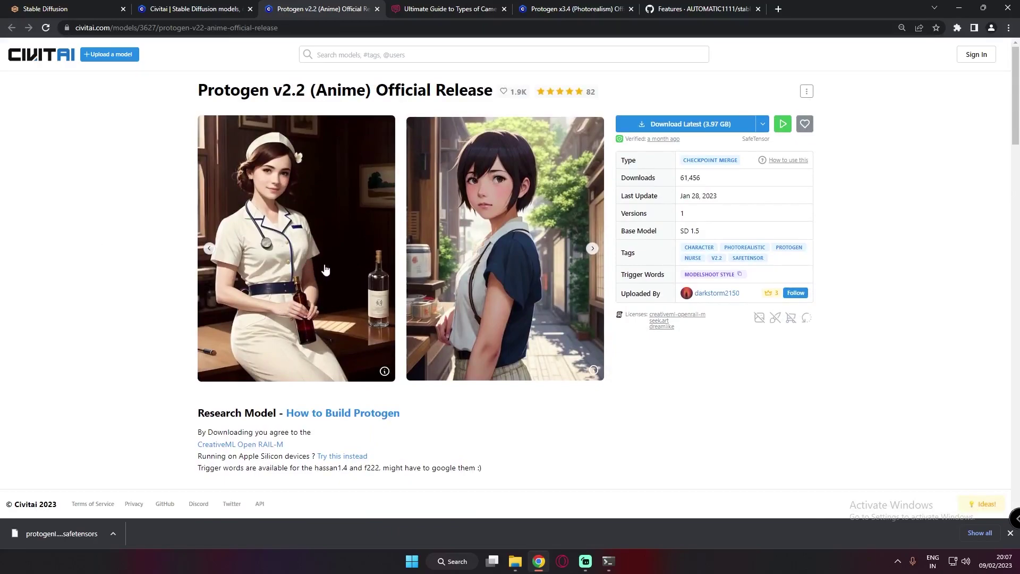
{"action": "scroll", "coordinate": [313, 282], "scroll_direction": "down", "scroll_amount": 7}
{"action": "scroll", "coordinate": [307, 288], "scroll_direction": "down", "scroll_amount": 2}
{"action": "scroll", "coordinate": [316, 319], "scroll_direction": "up", "scroll_amount": 1}
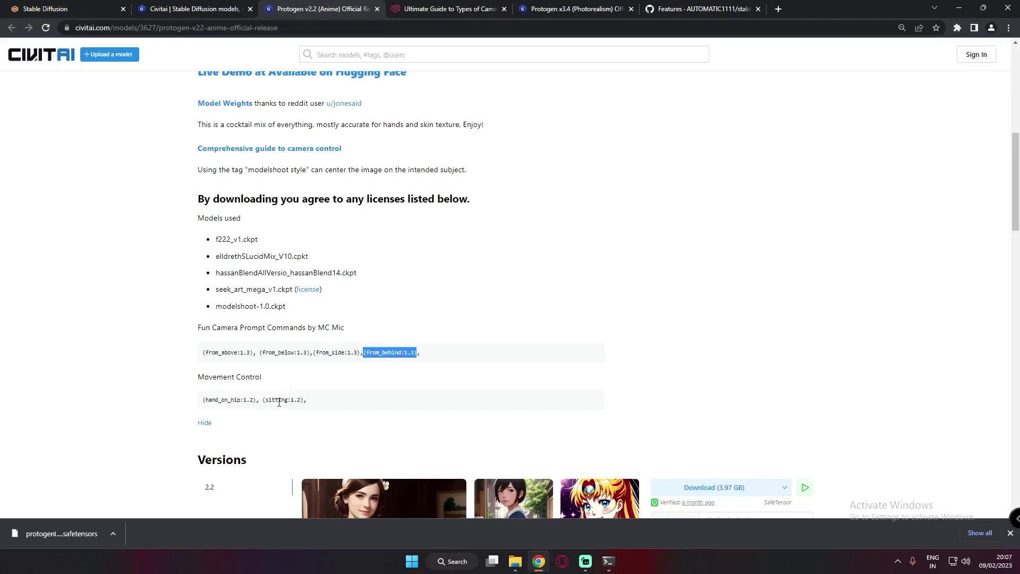
{"action": "scroll", "coordinate": [296, 405], "scroll_direction": "up", "scroll_amount": 2}
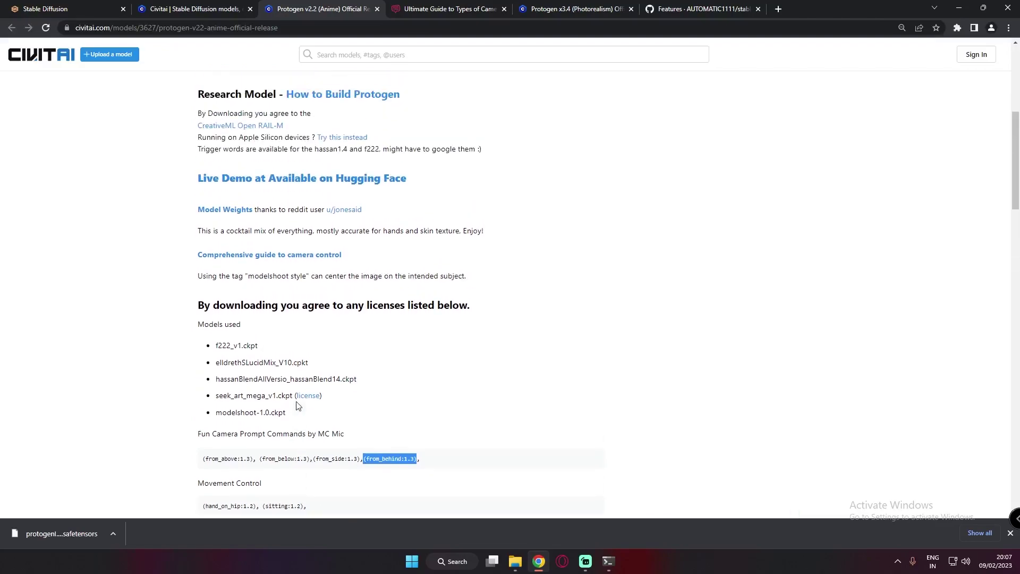
{"action": "left_click", "coordinate": [301, 405]}
{"action": "scroll", "coordinate": [301, 405], "scroll_direction": "down", "scroll_amount": 1}
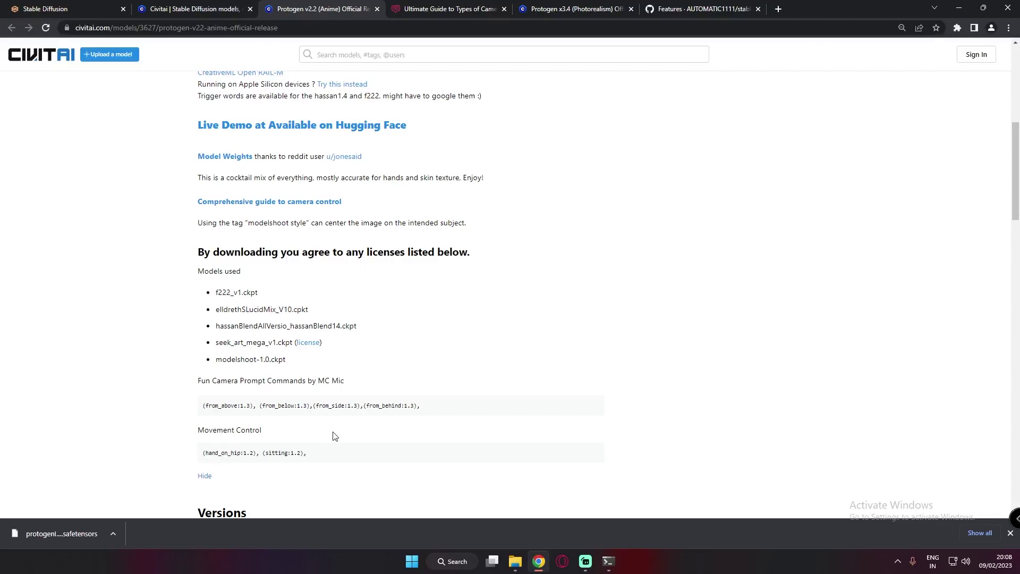
{"action": "scroll", "coordinate": [221, 401], "scroll_direction": "up", "scroll_amount": 1}
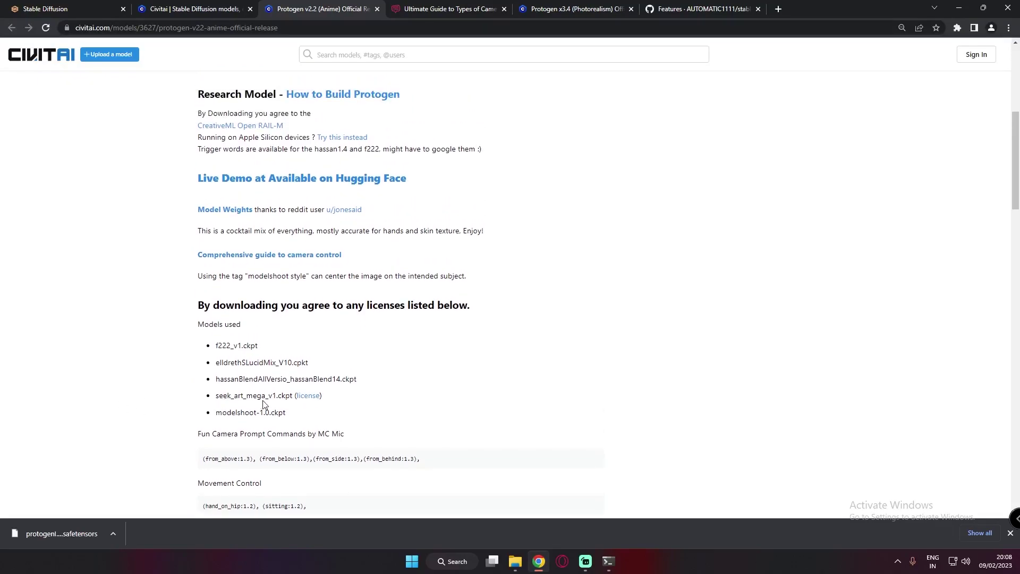
{"action": "scroll", "coordinate": [263, 405], "scroll_direction": "up", "scroll_amount": 2}
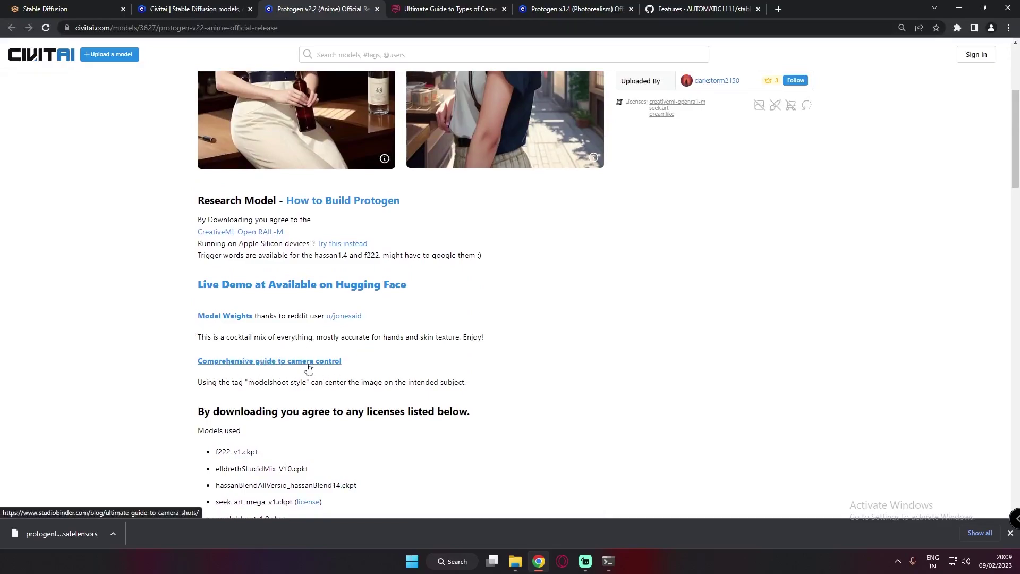
Browse the StudioBinder guide to types of camera shots
{"action": "left_click", "coordinate": [448, 8]}
{"action": "scroll", "coordinate": [382, 449], "scroll_direction": "down", "scroll_amount": 7}
{"action": "scroll", "coordinate": [407, 378], "scroll_direction": "down", "scroll_amount": 12}
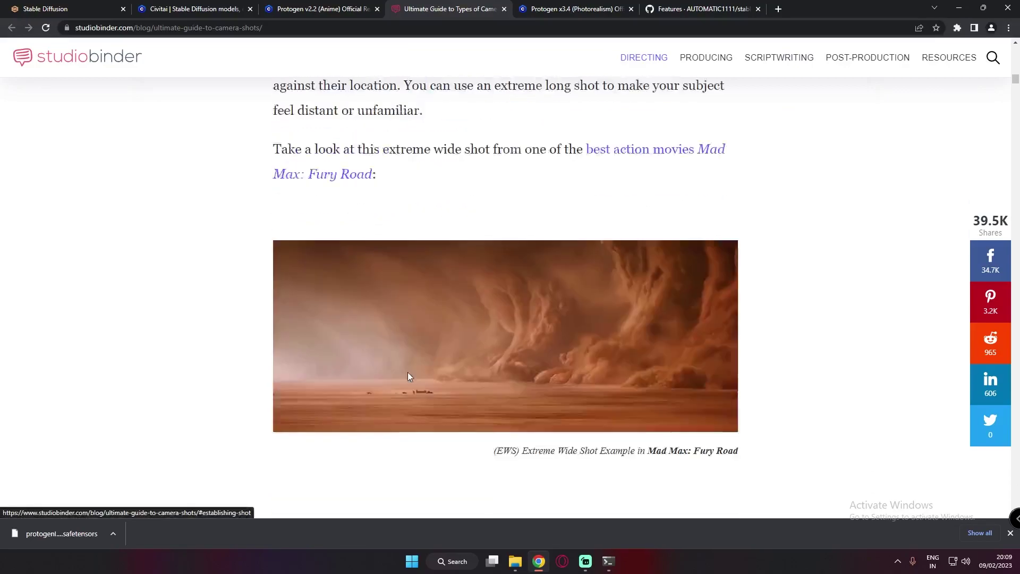
{"action": "scroll", "coordinate": [407, 372], "scroll_direction": "up", "scroll_amount": 7}
{"action": "scroll", "coordinate": [408, 371], "scroll_direction": "down", "scroll_amount": 5}
{"action": "scroll", "coordinate": [409, 370], "scroll_direction": "down", "scroll_amount": 10}
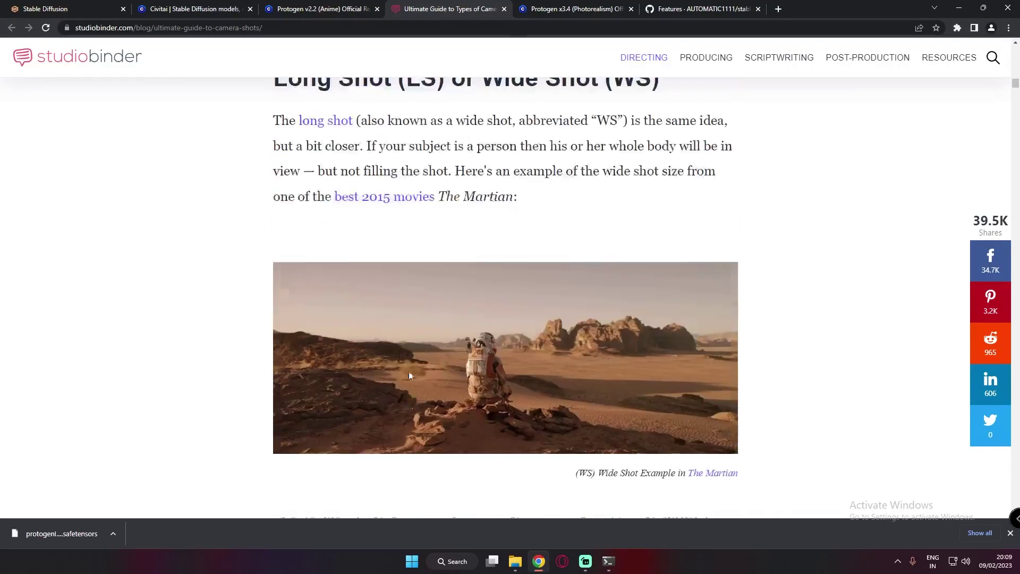
{"action": "scroll", "coordinate": [409, 371], "scroll_direction": "up", "scroll_amount": 1}
Go back to the Protogen v2.2 page, then return to the Stable Diffusion generator
{"action": "left_click", "coordinate": [300, 9]}
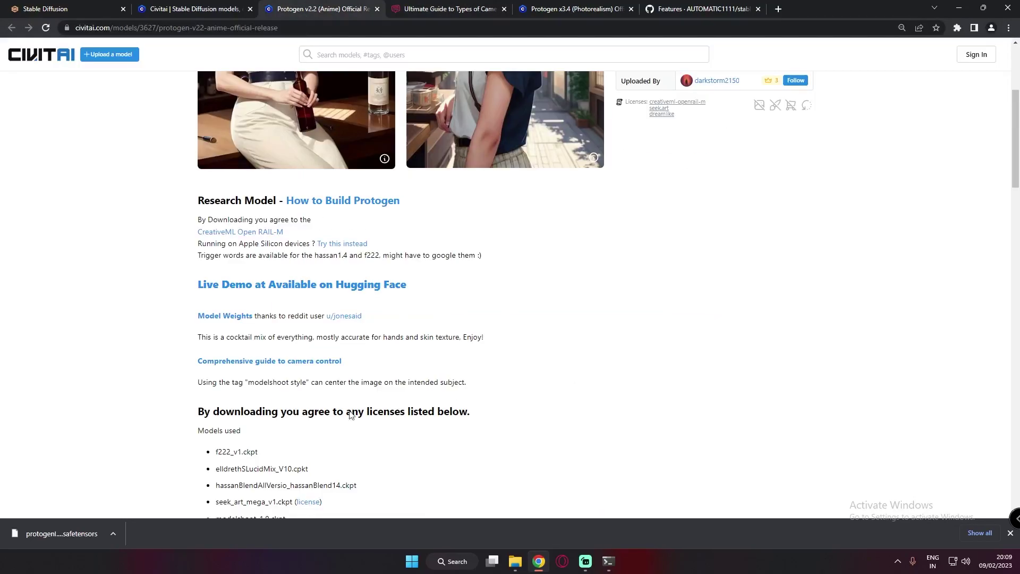
{"action": "scroll", "coordinate": [334, 382], "scroll_direction": "up", "scroll_amount": 2}
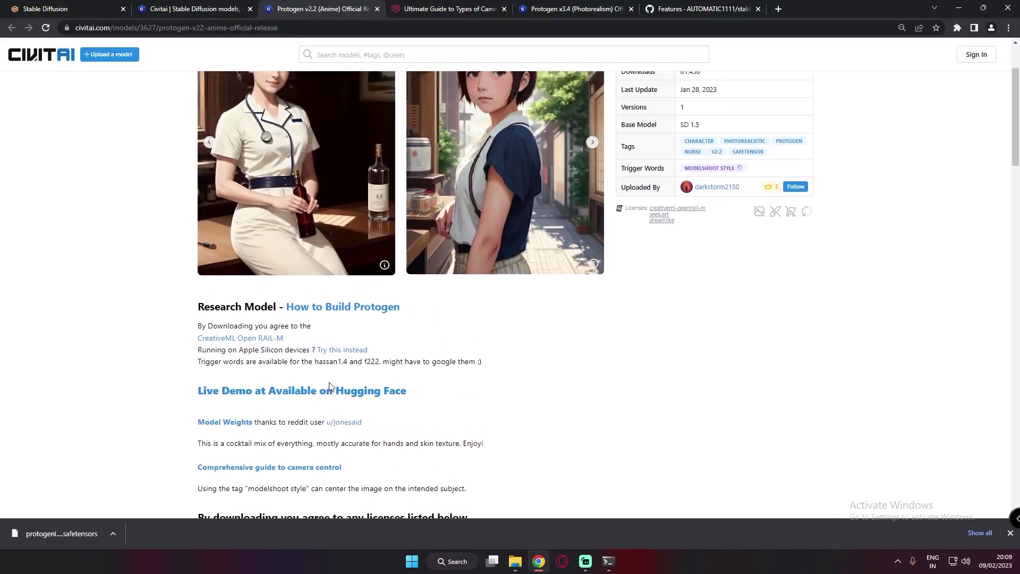
{"action": "scroll", "coordinate": [342, 386], "scroll_direction": "up", "scroll_amount": 2}
{"action": "key", "text": "ctrl+1"}
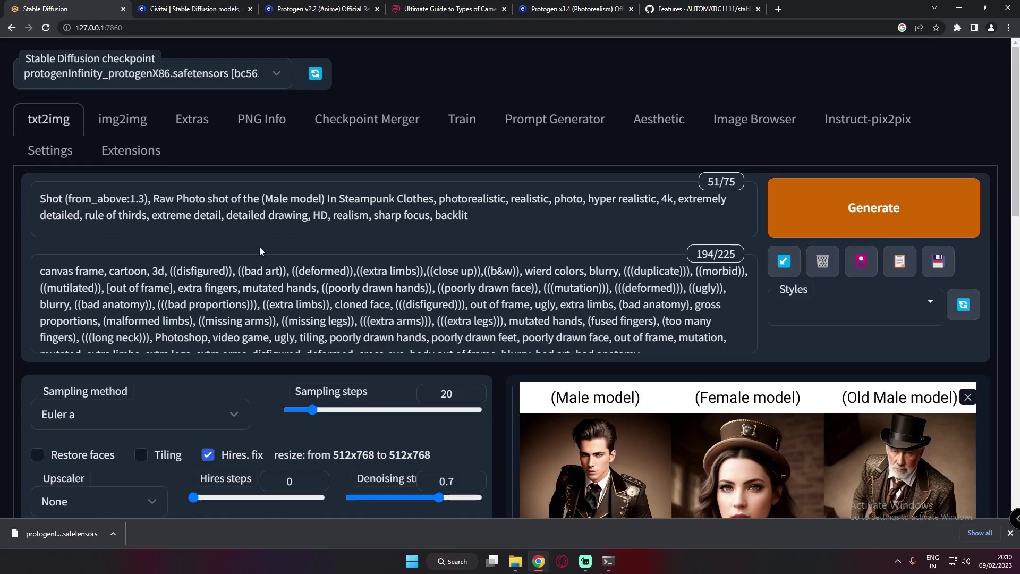
Scroll down to the X/Y/Z plot showing Prompt S/R with (Male model), (Female model), (Old Male model)
{"action": "scroll", "coordinate": [263, 292], "scroll_direction": "down", "scroll_amount": 7}
{"action": "scroll", "coordinate": [264, 345], "scroll_direction": "down", "scroll_amount": 5}
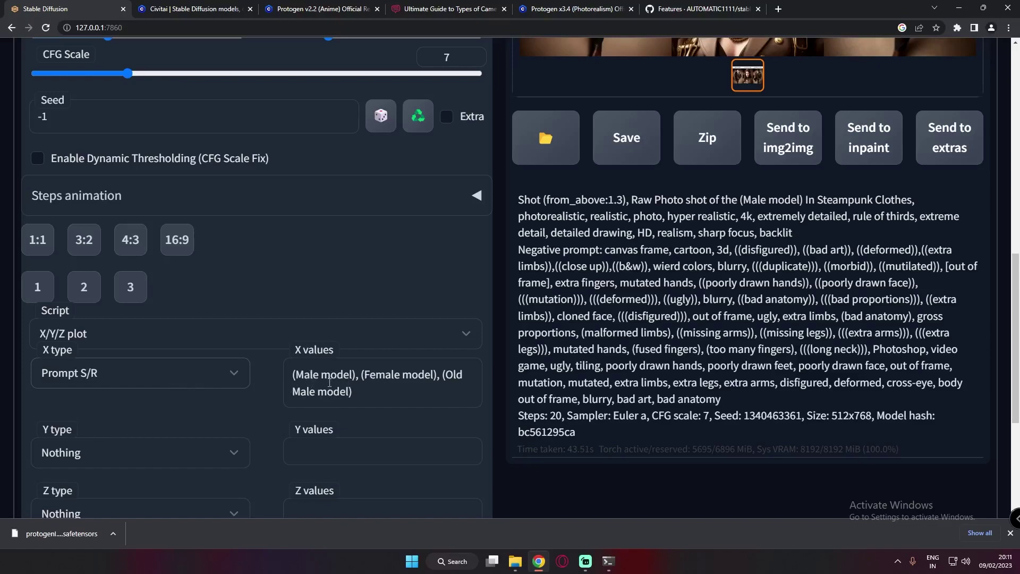
Compare the (Male model) X value against the Male model words in the prompt
{"action": "left_click_drag", "start_coordinate": [292, 374], "coordinate": [358, 376]}
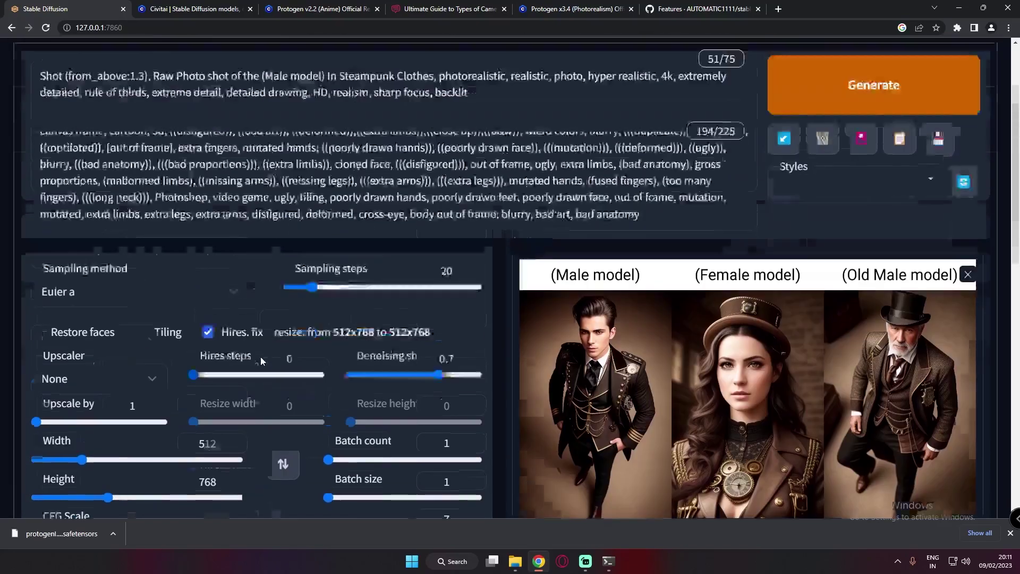
{"action": "scroll", "coordinate": [260, 355], "scroll_direction": "up", "scroll_amount": 3}
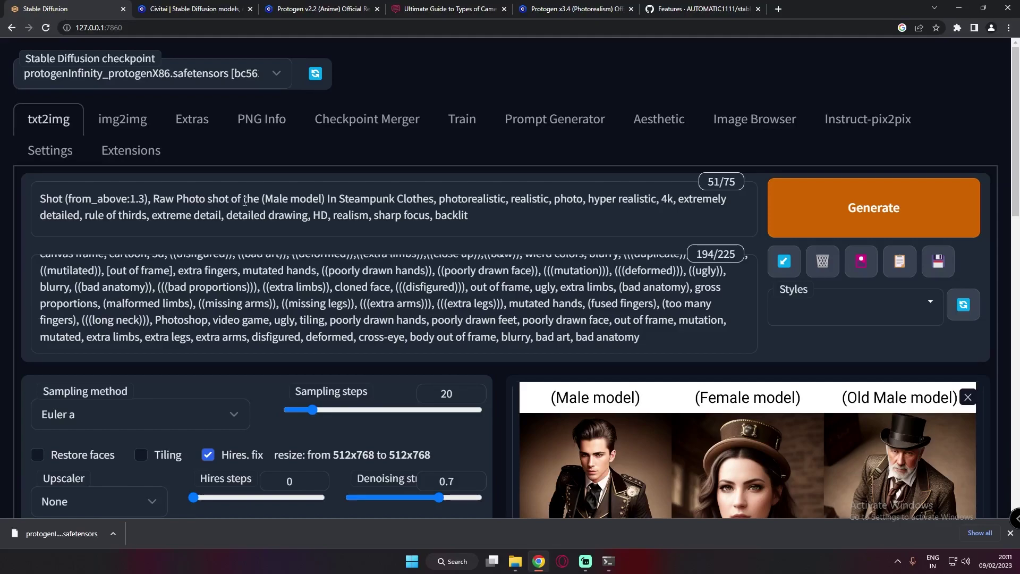
{"action": "left_click_drag", "start_coordinate": [329, 201], "coordinate": [268, 199]}
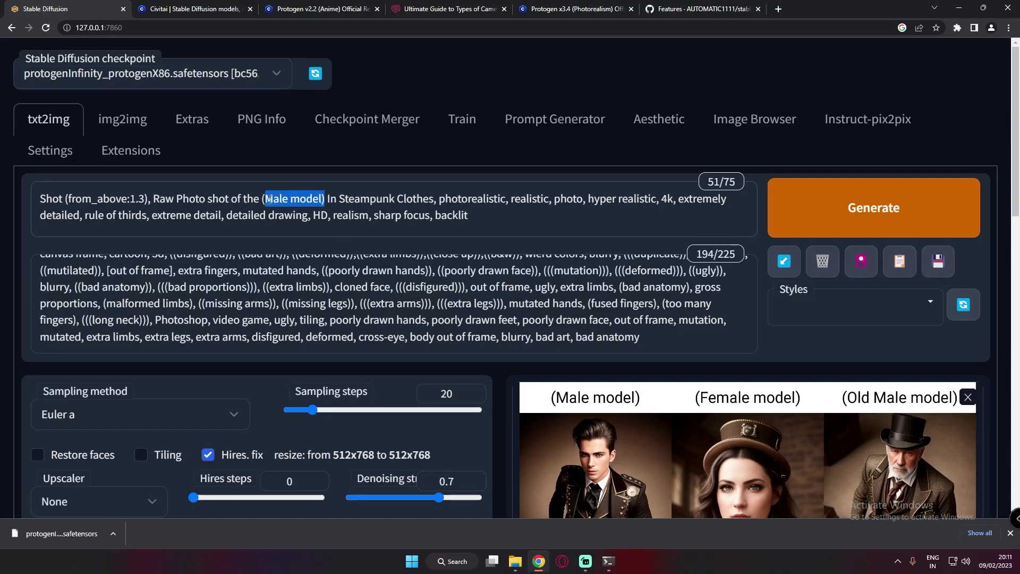
{"action": "scroll", "coordinate": [397, 417], "scroll_direction": "down", "scroll_amount": 10}
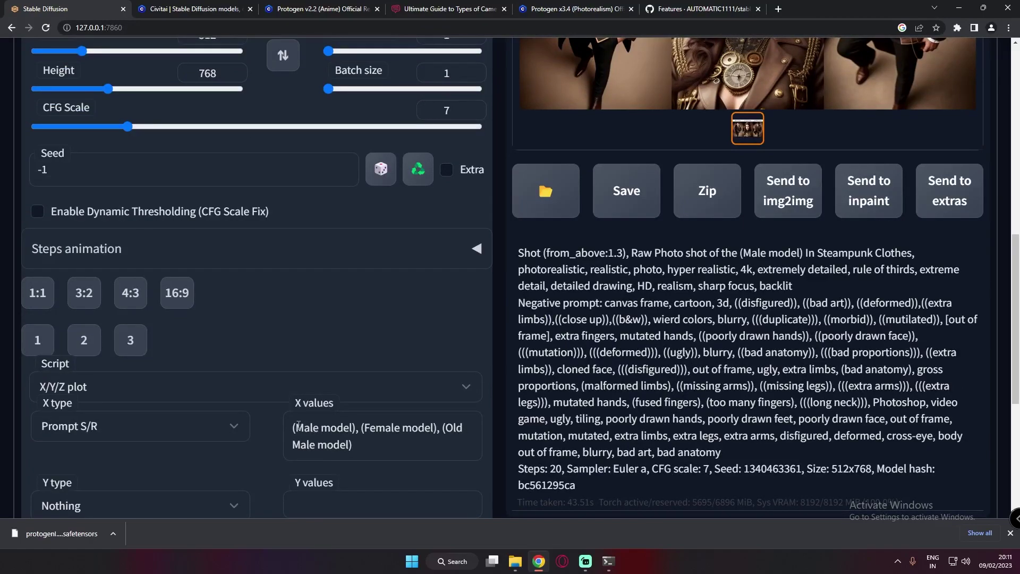
{"action": "left_click_drag", "start_coordinate": [293, 428], "coordinate": [355, 428]}
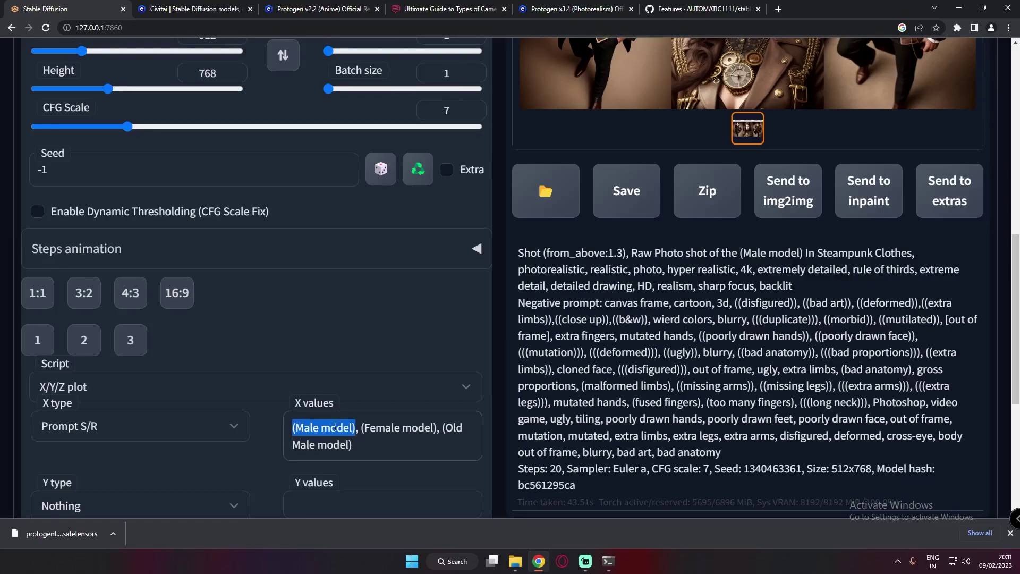
{"action": "scroll", "coordinate": [331, 428], "scroll_direction": "up", "scroll_amount": 10}
{"action": "left_click_drag", "start_coordinate": [261, 198], "coordinate": [327, 202]}
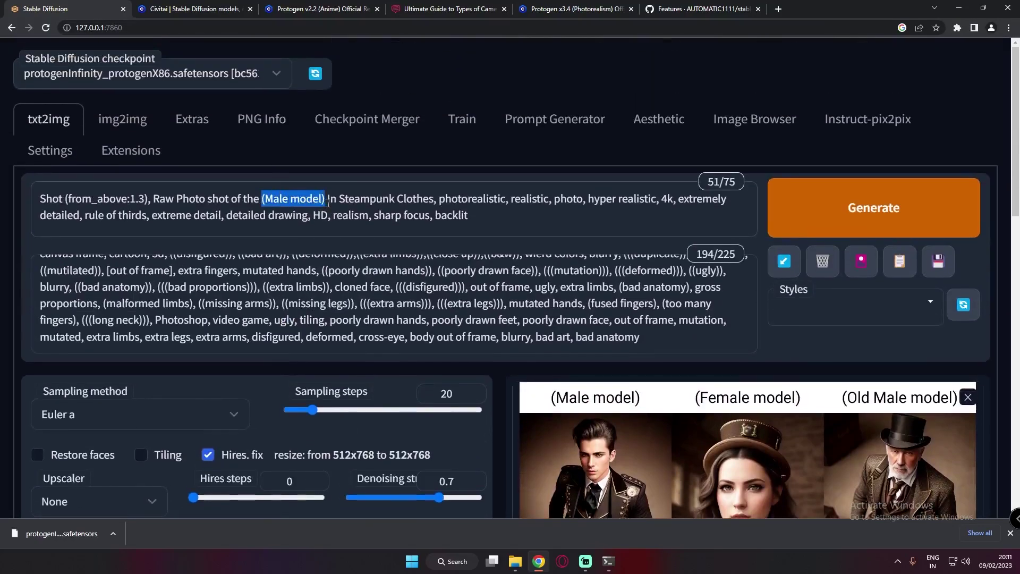
{"action": "scroll", "coordinate": [407, 369], "scroll_direction": "down", "scroll_amount": 12}
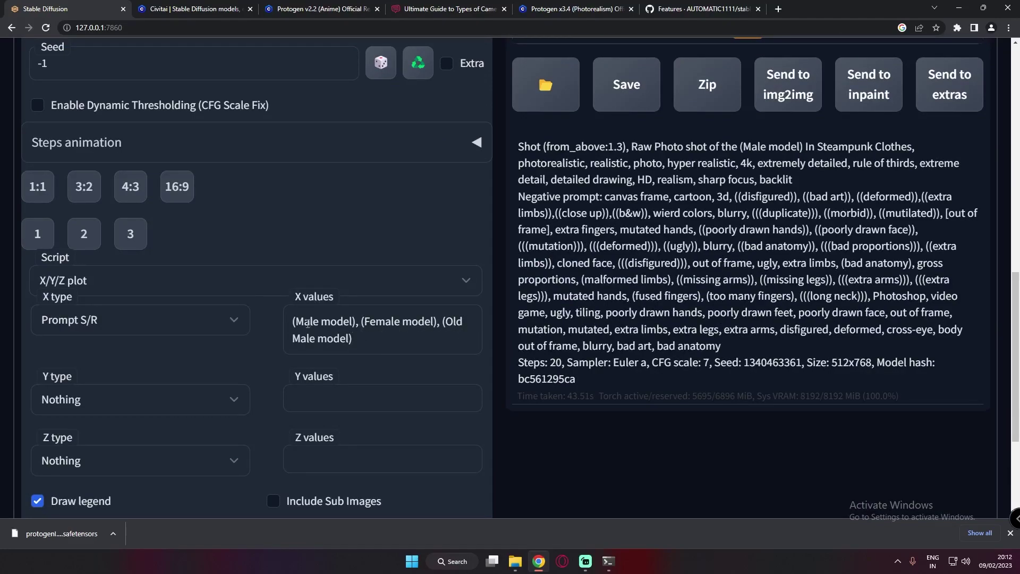
{"action": "left_click_drag", "start_coordinate": [296, 321], "coordinate": [352, 322]}
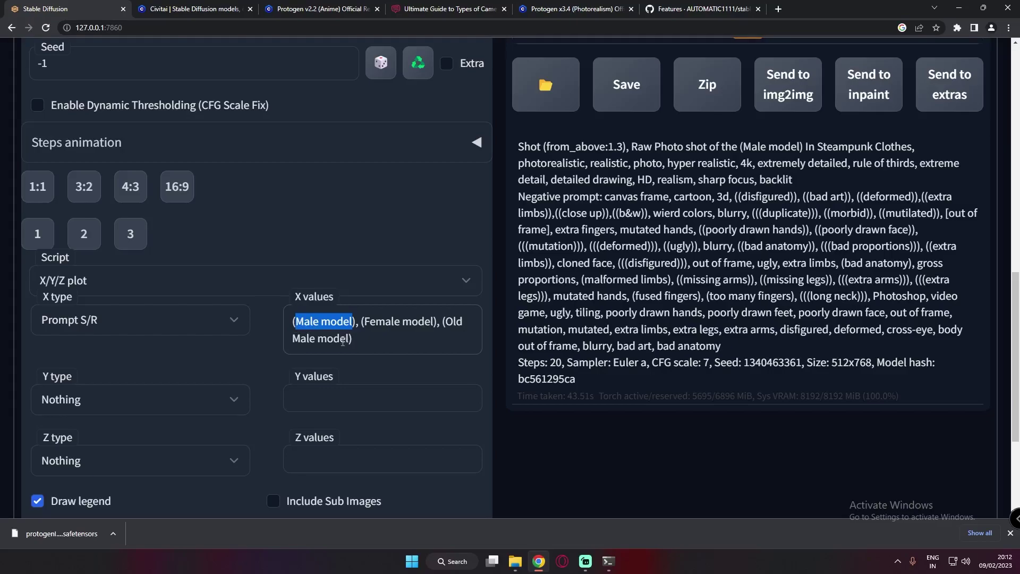
{"action": "scroll", "coordinate": [731, 393], "scroll_direction": "up", "scroll_amount": 12}
{"action": "scroll", "coordinate": [731, 393], "scroll_direction": "down", "scroll_amount": 3}
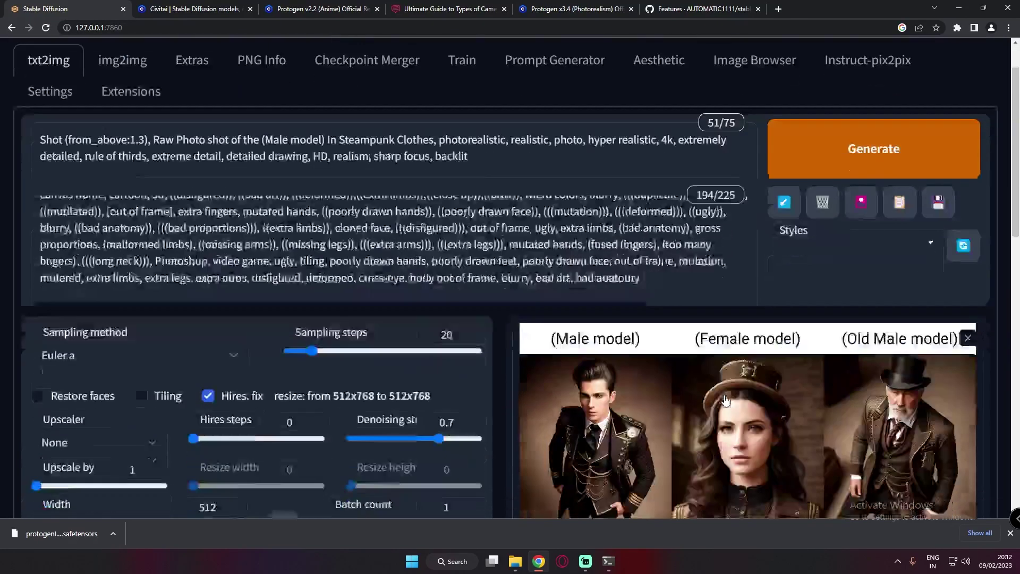
{"action": "scroll", "coordinate": [731, 394], "scroll_direction": "up", "scroll_amount": 6}
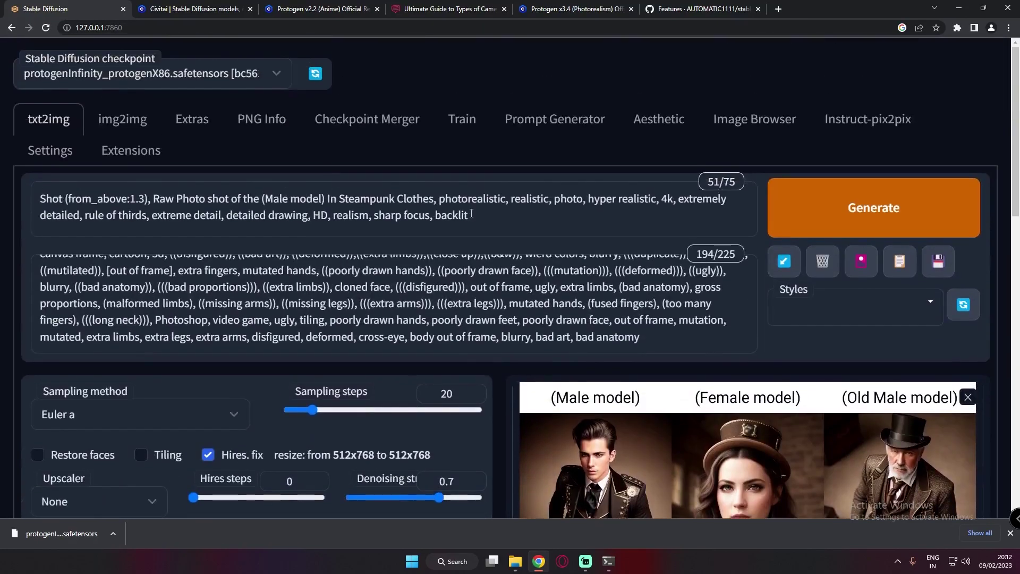
{"action": "scroll", "coordinate": [791, 360], "scroll_direction": "down", "scroll_amount": 6}
View the Male/Female/Old Male model grid full-size, then close it
{"action": "left_click", "coordinate": [689, 338]}
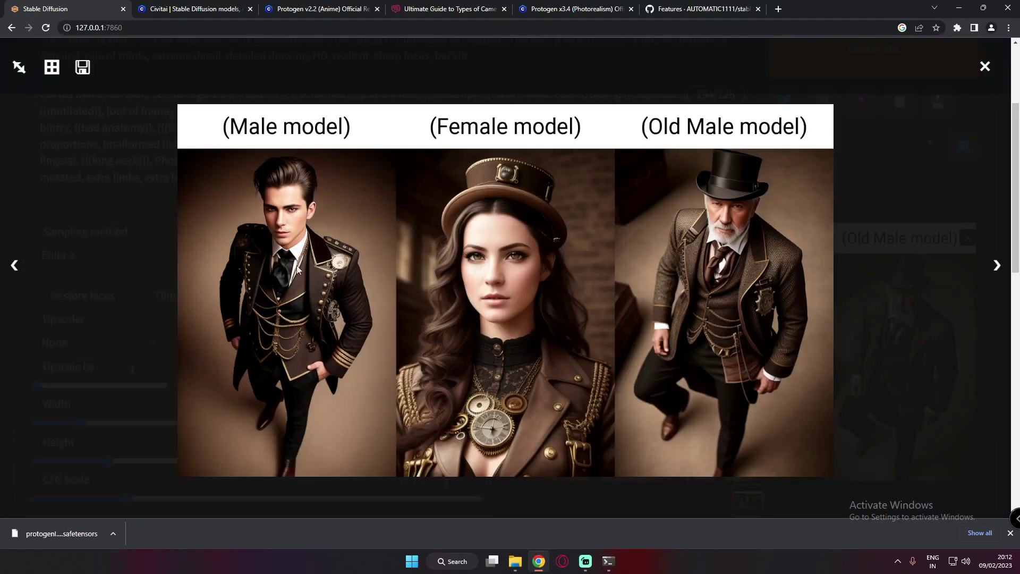
{"action": "left_click", "coordinate": [723, 215]}
{"action": "scroll", "coordinate": [282, 200], "scroll_direction": "up", "scroll_amount": 3}
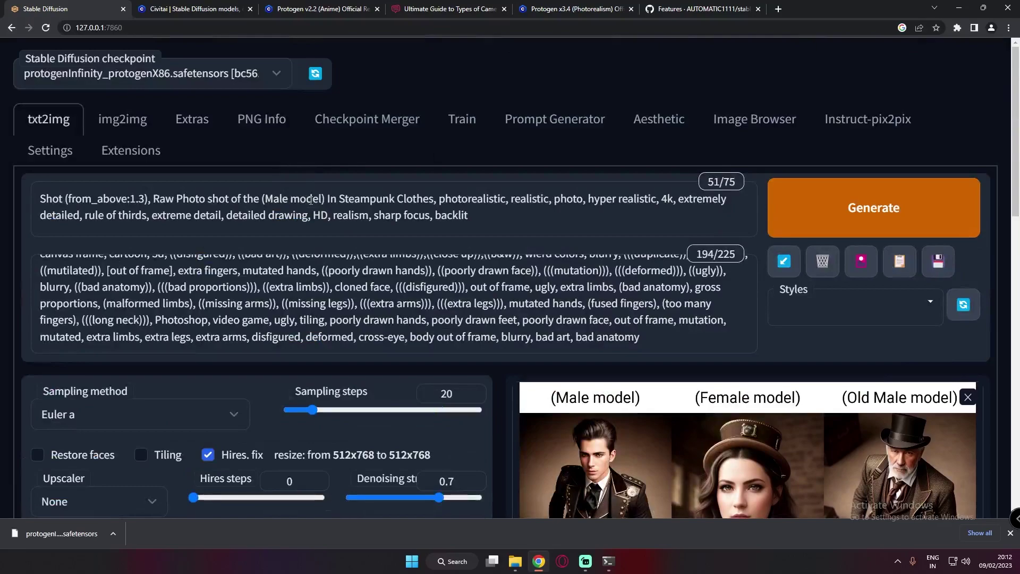
{"action": "scroll", "coordinate": [310, 201], "scroll_direction": "down", "scroll_amount": 3}
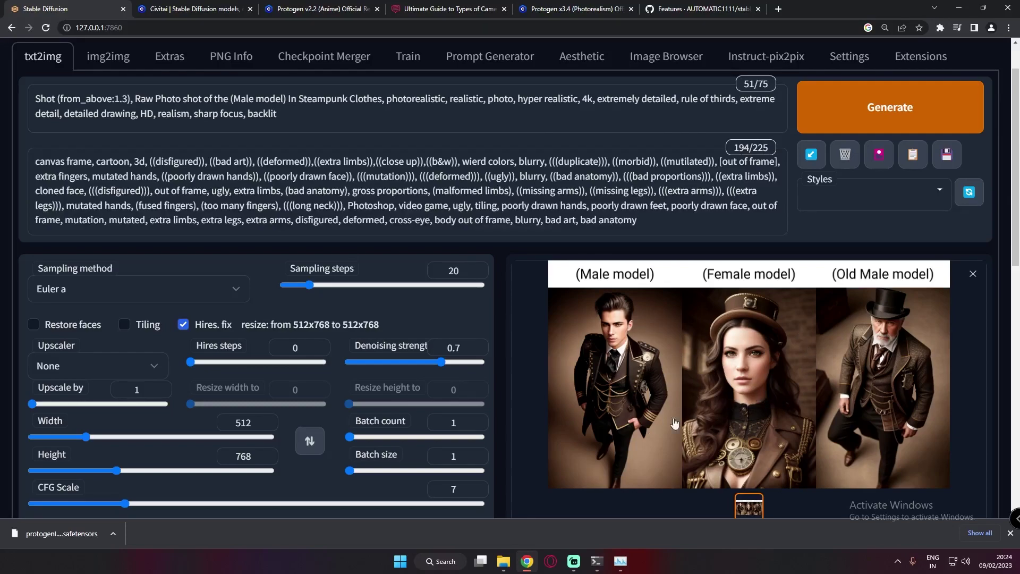
Select the phrase 'Steampunk Clothes' in the positive prompt
{"action": "scroll", "coordinate": [625, 326], "scroll_direction": "up", "scroll_amount": 1}
{"action": "left_click", "coordinate": [301, 159]}
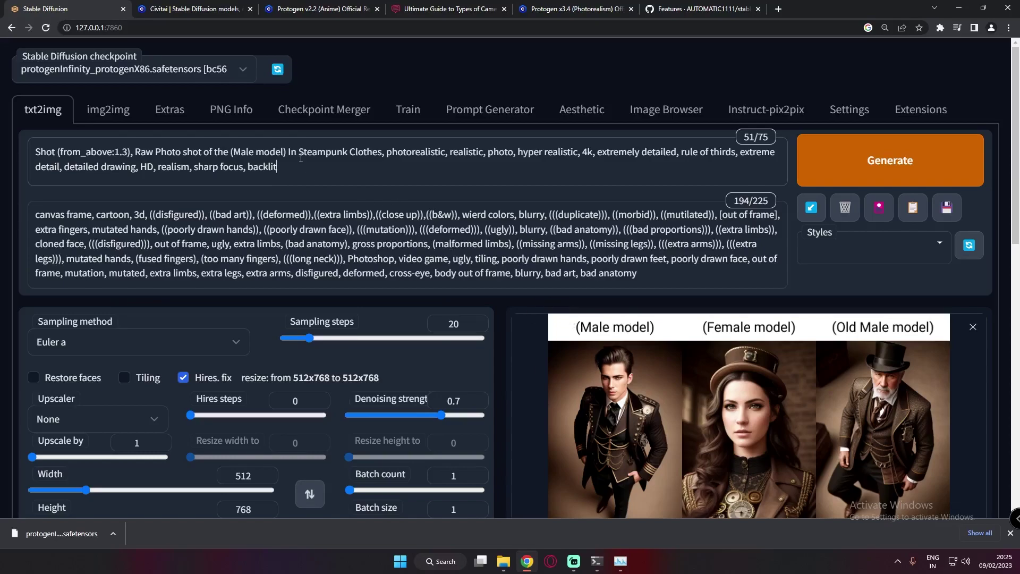
{"action": "left_click_drag", "start_coordinate": [299, 154], "coordinate": [382, 155]}
{"action": "scroll", "coordinate": [404, 319], "scroll_direction": "down", "scroll_amount": 8}
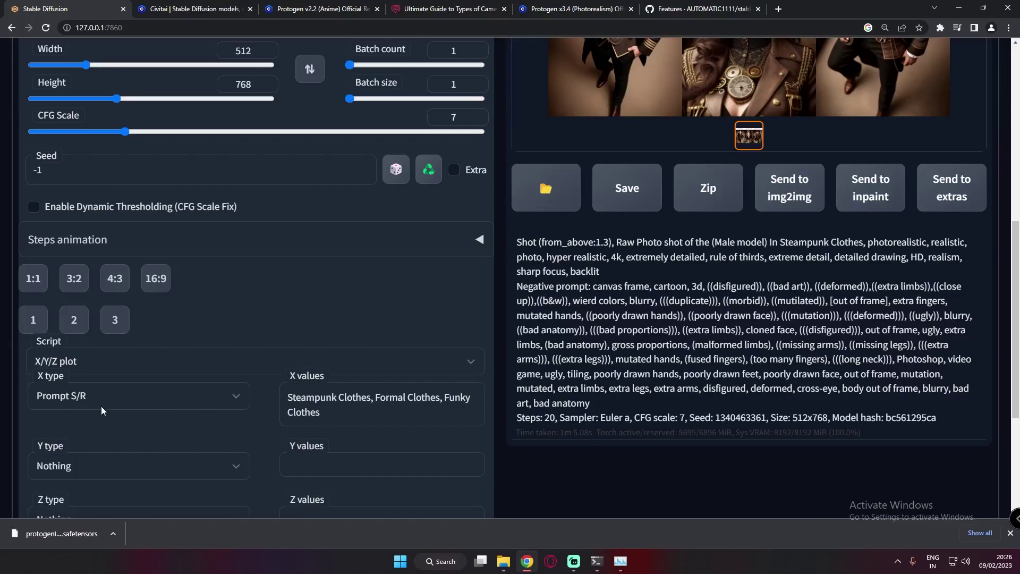
{"action": "scroll", "coordinate": [288, 451], "scroll_direction": "up", "scroll_amount": 1}
Match 'Steampunk Clothes' in the X values and generate the Steampunk/Formal/Funky grid
{"action": "left_click_drag", "start_coordinate": [288, 450], "coordinate": [372, 452]}
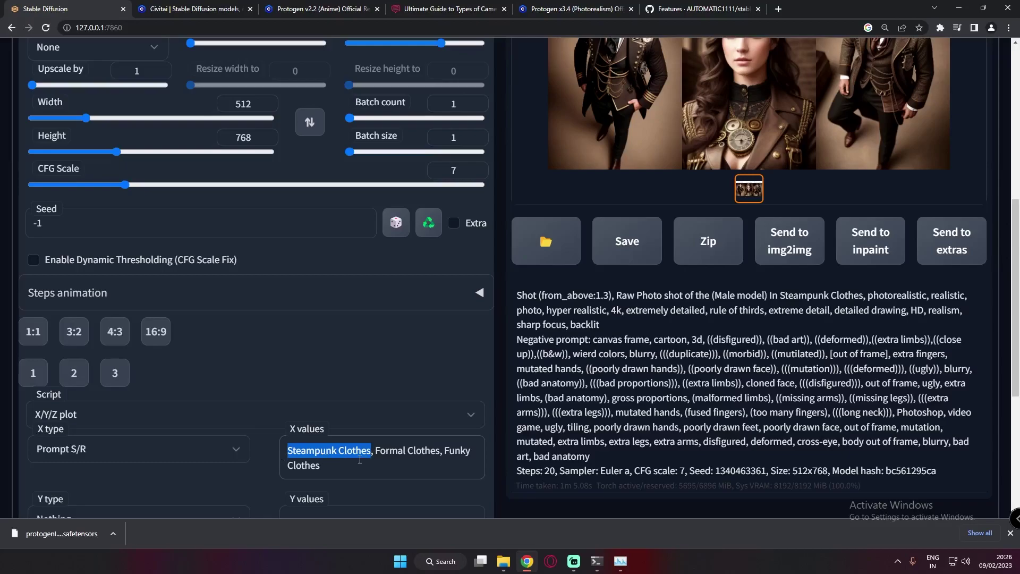
{"action": "key", "text": "ctrl+minus"}
{"action": "key", "text": "ctrl+minus"}
{"action": "key", "text": "ctrl+minus"}
{"action": "key", "text": "ctrl+minus"}
{"action": "key", "text": "ctrl+minus"}
{"action": "key", "text": "ctrl+plus"}
{"action": "key", "text": "ctrl+plus"}
{"action": "key", "text": "ctrl+plus"}
{"action": "key", "text": "ctrl+plus"}
{"action": "key", "text": "ctrl+plus"}
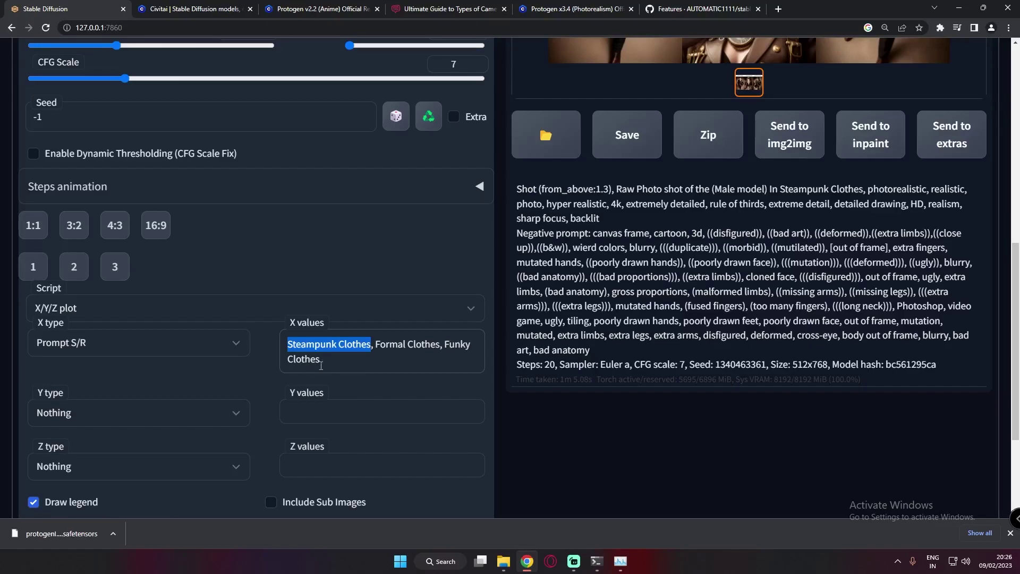
{"action": "scroll", "coordinate": [345, 364], "scroll_direction": "up", "scroll_amount": 2}
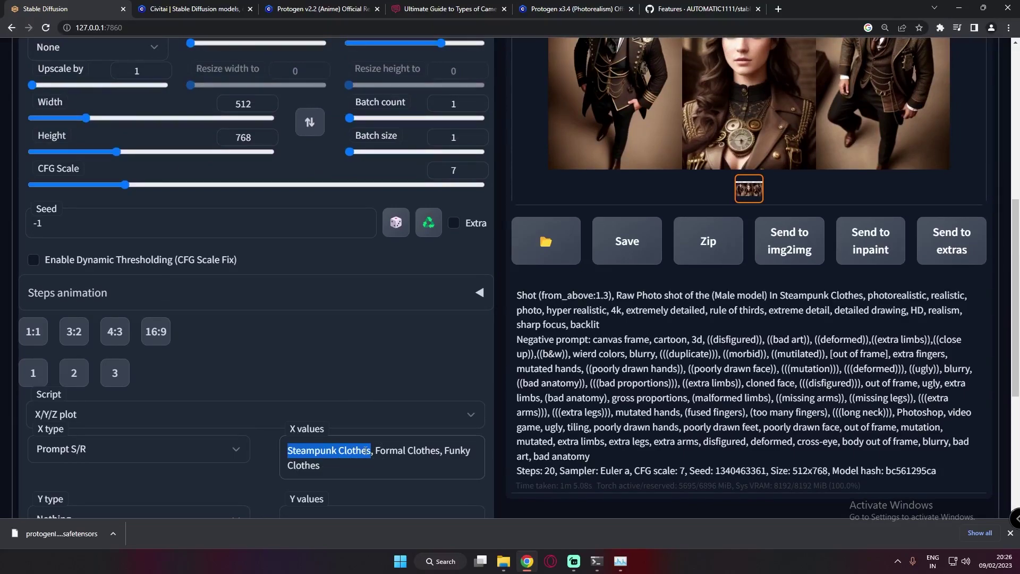
{"action": "scroll", "coordinate": [401, 436], "scroll_direction": "up", "scroll_amount": 7}
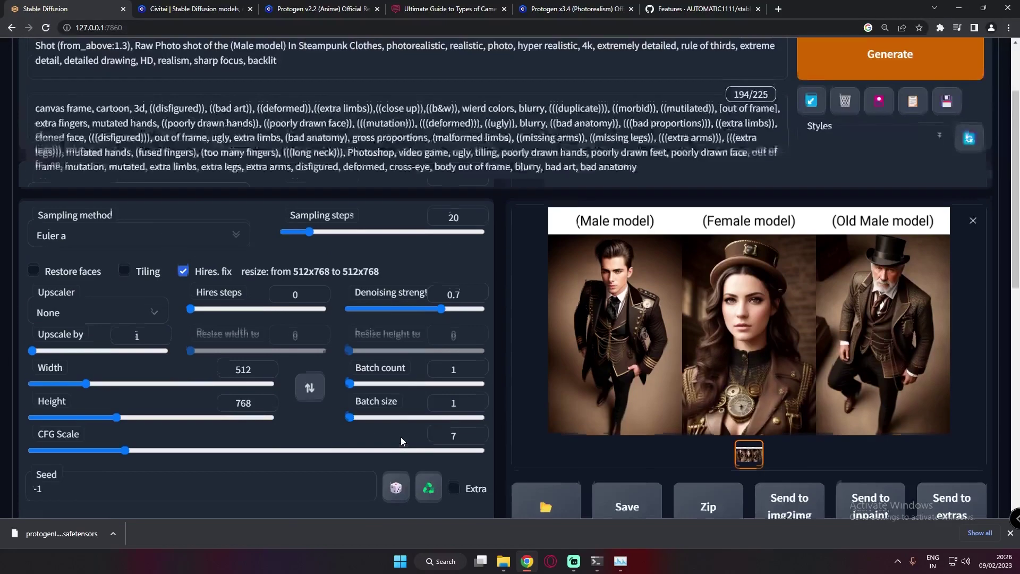
{"action": "scroll", "coordinate": [526, 342], "scroll_direction": "down", "scroll_amount": 1}
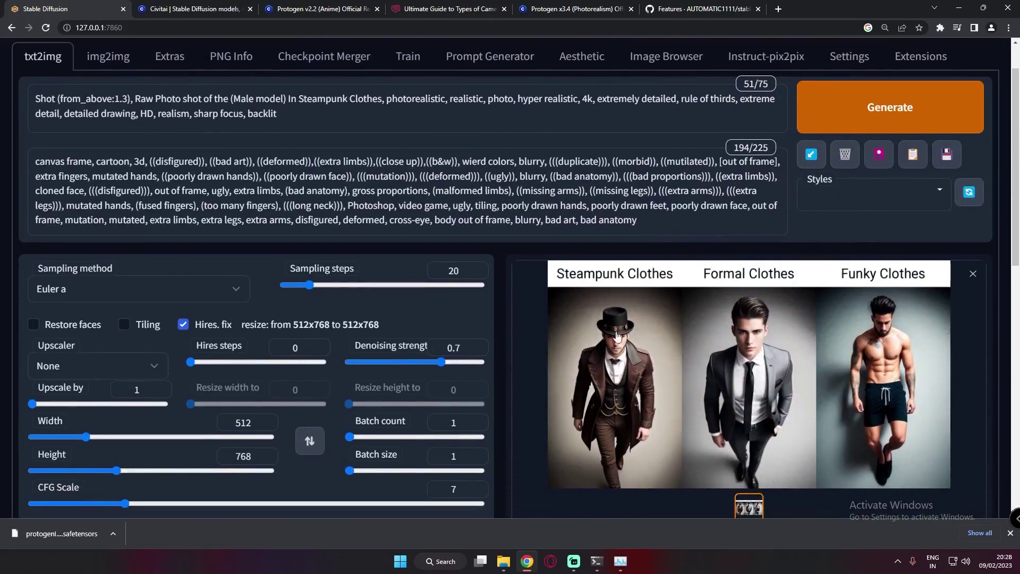
{"action": "left_click", "coordinate": [754, 351]}
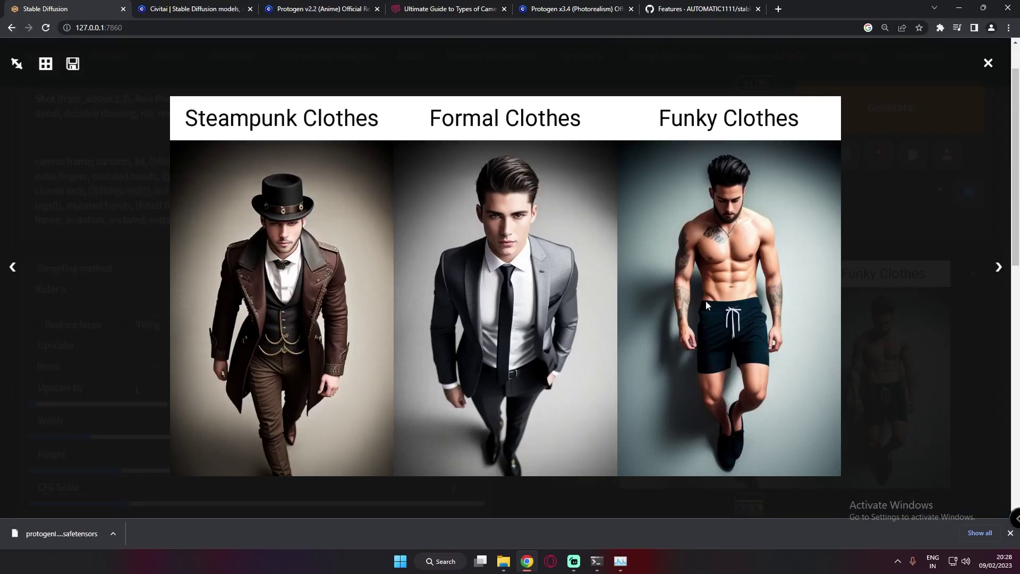
{"action": "left_click", "coordinate": [959, 362]}
{"action": "scroll", "coordinate": [362, 408], "scroll_direction": "down", "scroll_amount": 6}
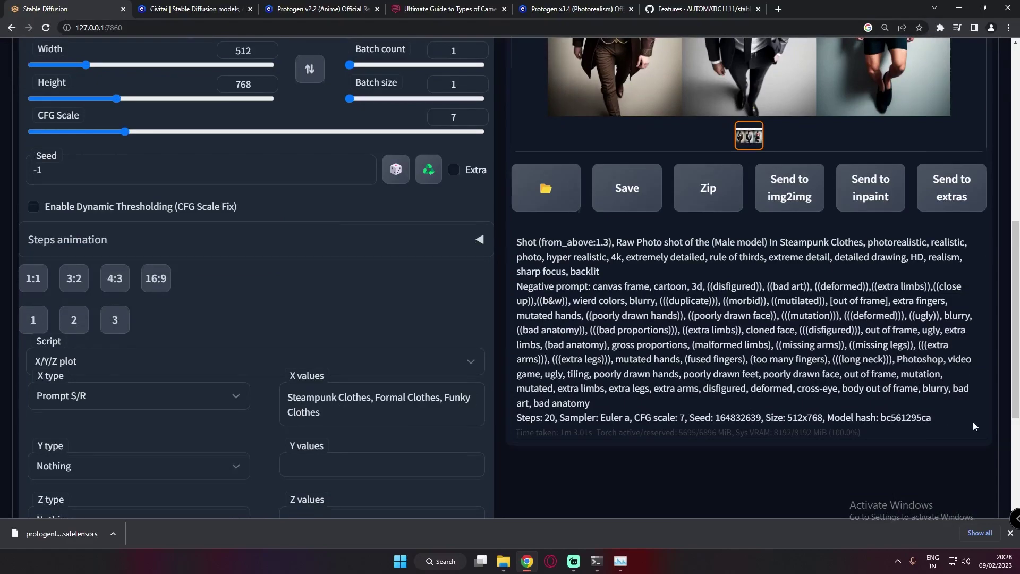
{"action": "scroll", "coordinate": [439, 397], "scroll_direction": "up", "scroll_amount": 6}
{"action": "left_click", "coordinate": [752, 389]}
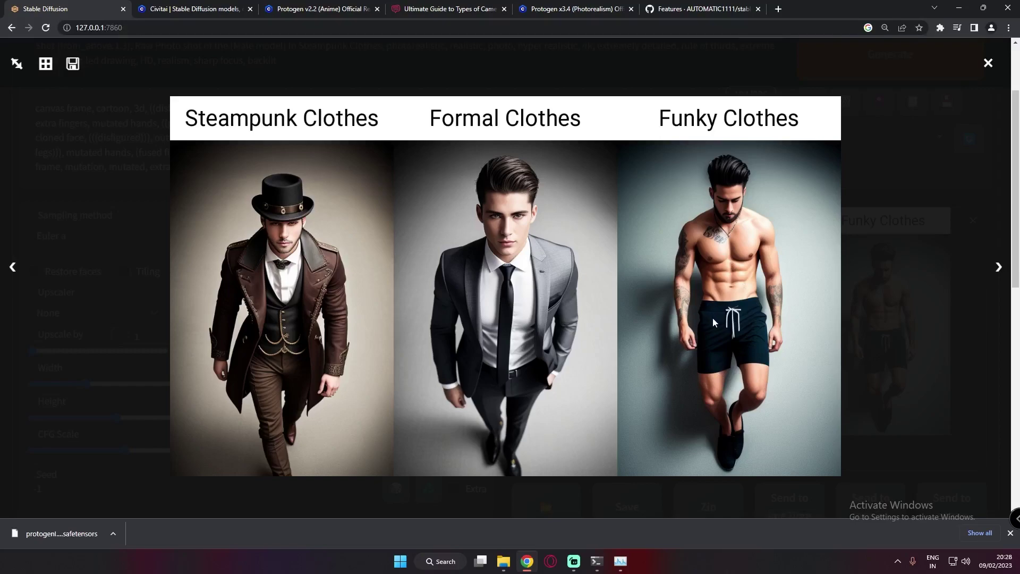
{"action": "left_click", "coordinate": [929, 456]}
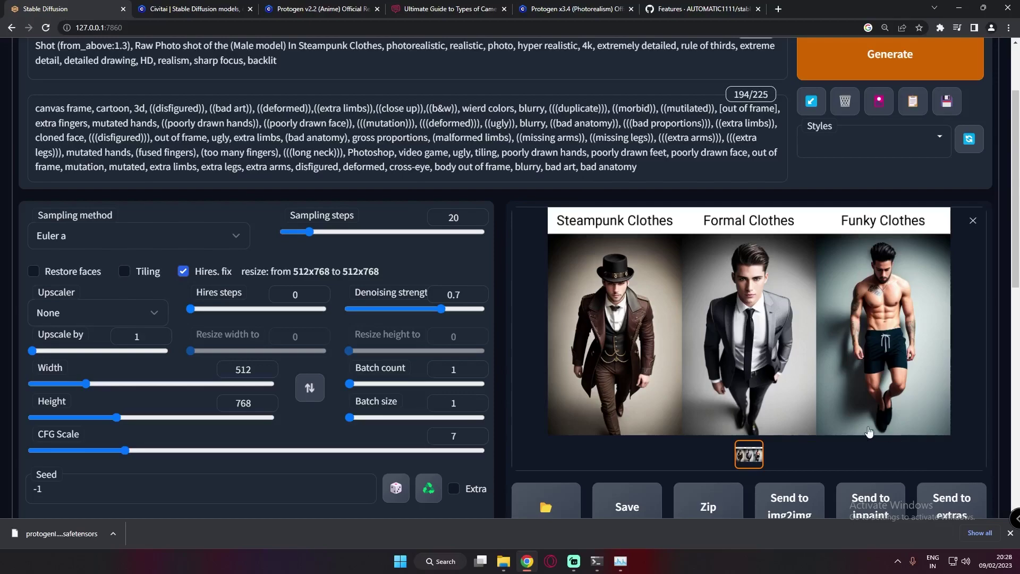
{"action": "scroll", "coordinate": [839, 421], "scroll_direction": "up", "scroll_amount": 1}
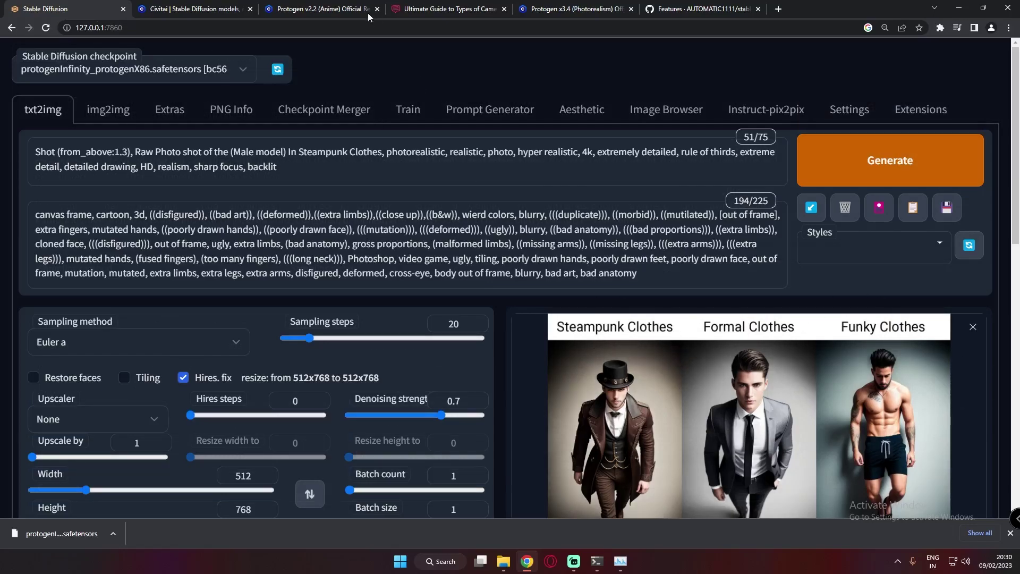
{"action": "left_click", "coordinate": [321, 8]}
{"action": "scroll", "coordinate": [220, 349], "scroll_direction": "down", "scroll_amount": 7}
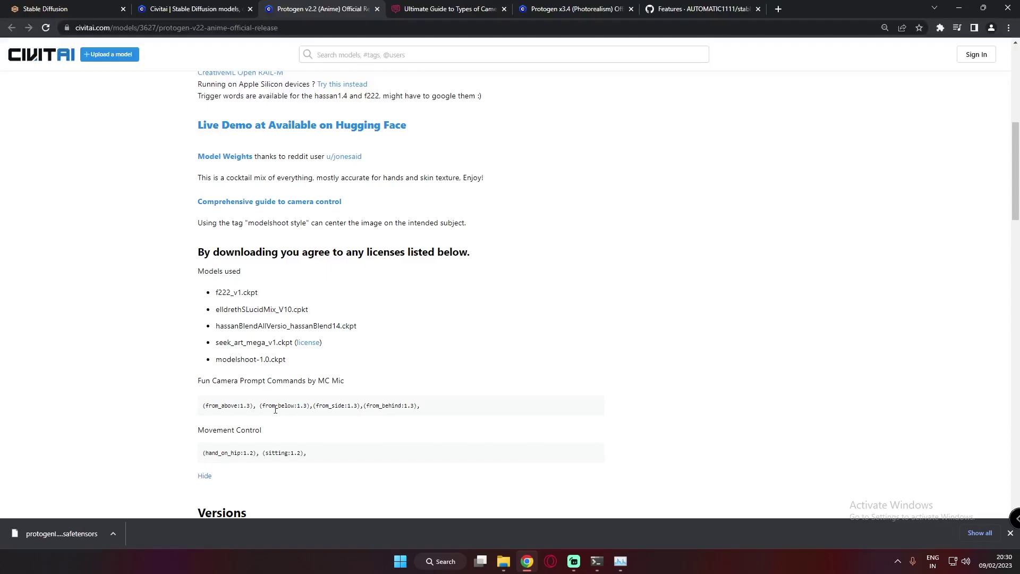
{"action": "left_click", "coordinate": [64, 8]}
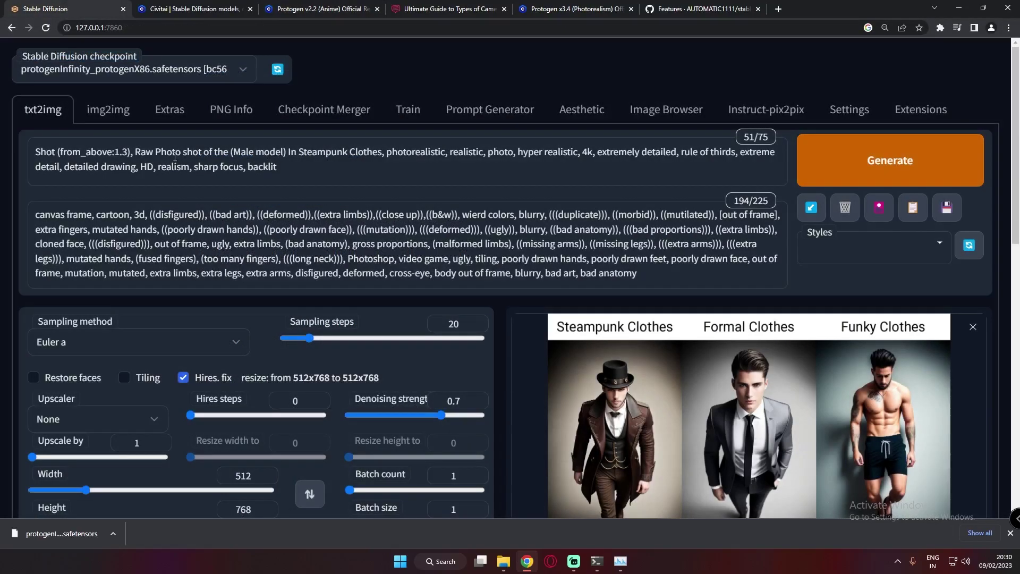
{"action": "scroll", "coordinate": [735, 414], "scroll_direction": "down", "scroll_amount": 1}
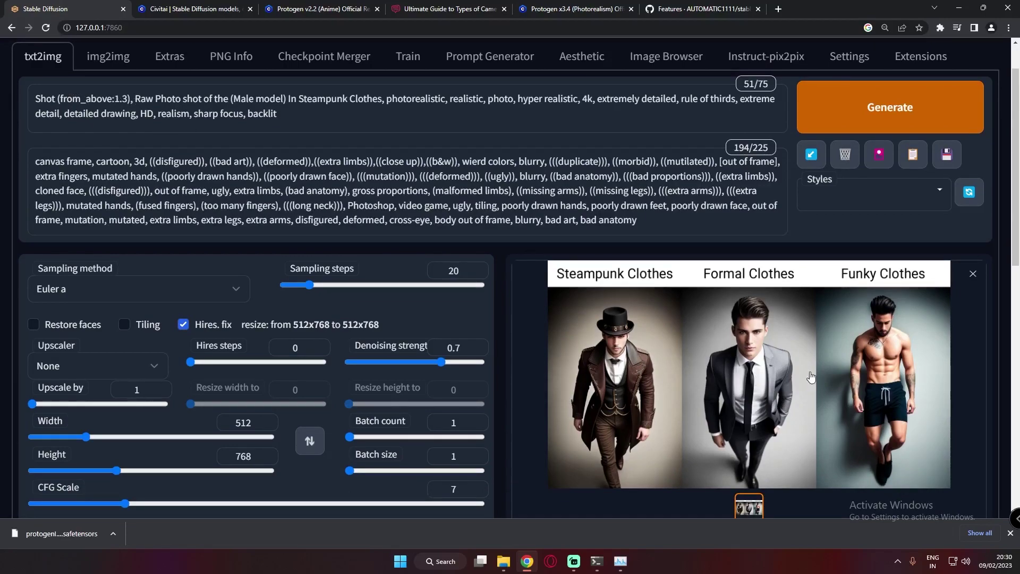
{"action": "left_click", "coordinate": [787, 363]}
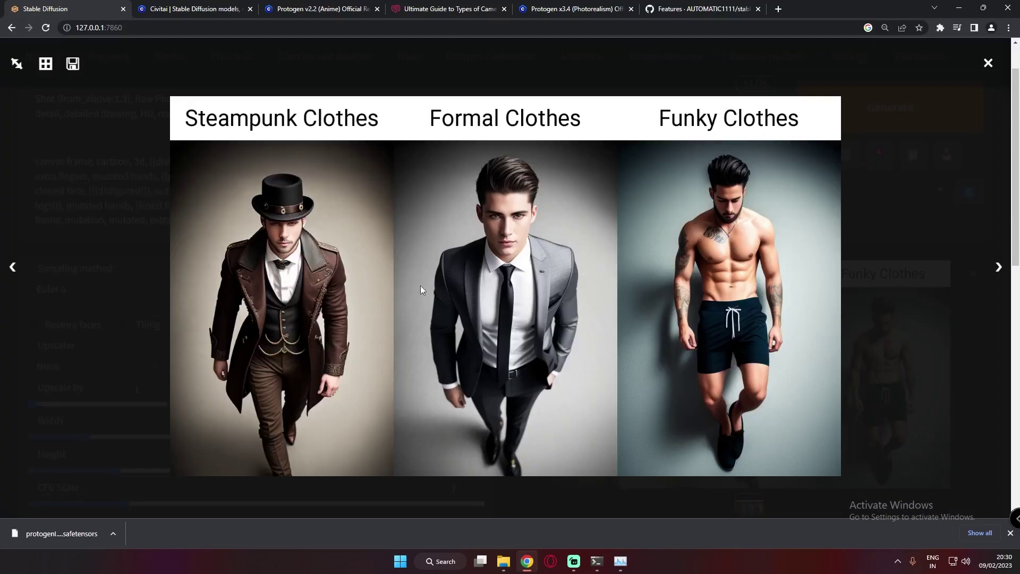
{"action": "left_click", "coordinate": [983, 376]}
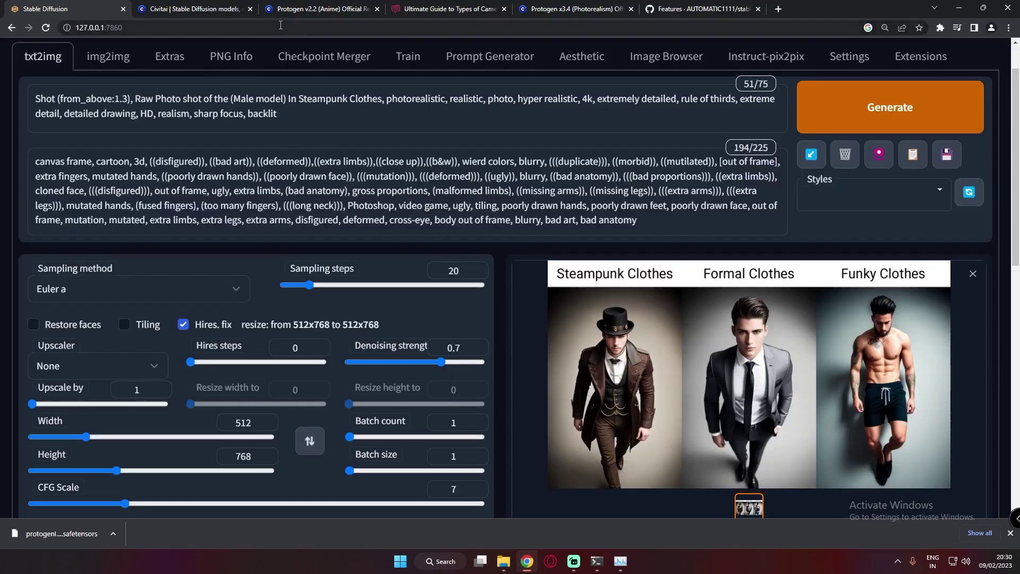
{"action": "left_click", "coordinate": [319, 9]}
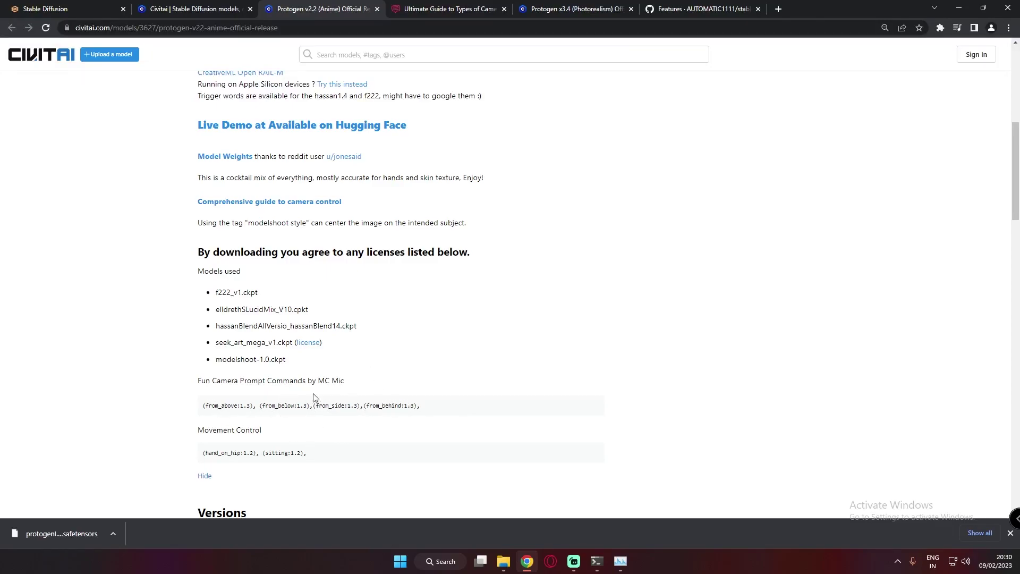
{"action": "left_click", "coordinate": [55, 9]}
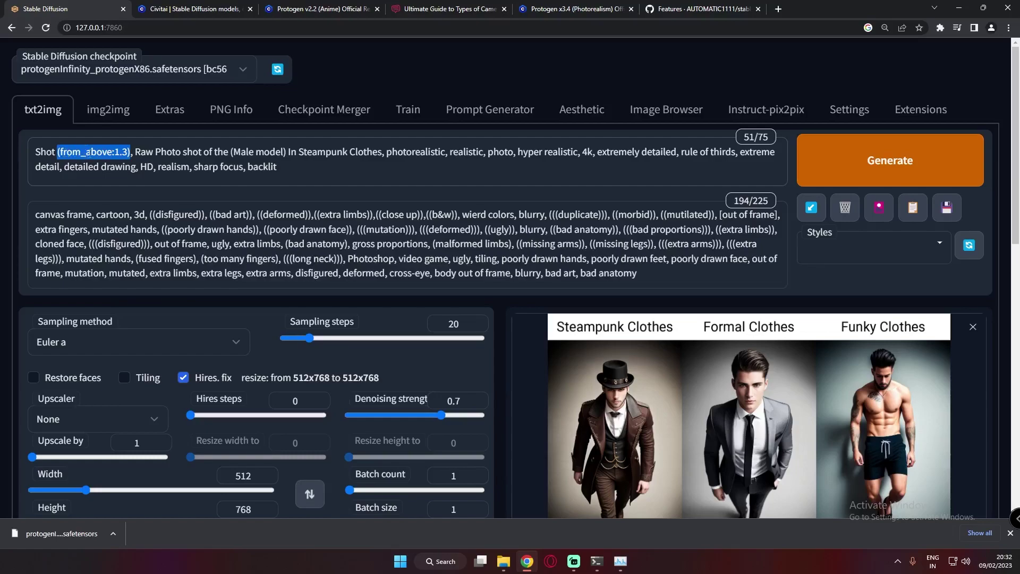
Enlarge the new from_above/from_below/from_side/from_behind camera-angle grid
{"action": "scroll", "coordinate": [208, 293], "scroll_direction": "down", "scroll_amount": 8}
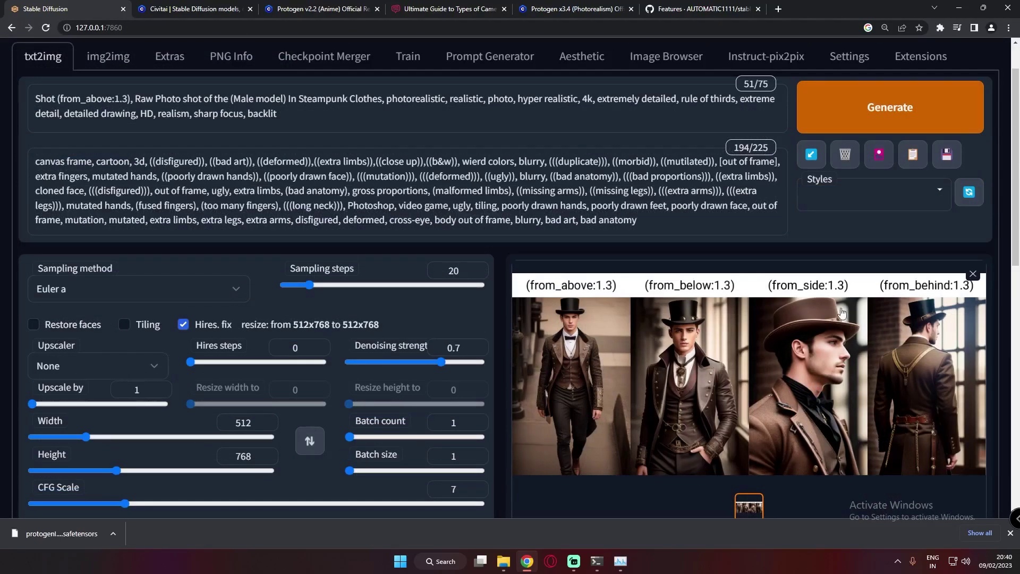
{"action": "left_click", "coordinate": [789, 368]}
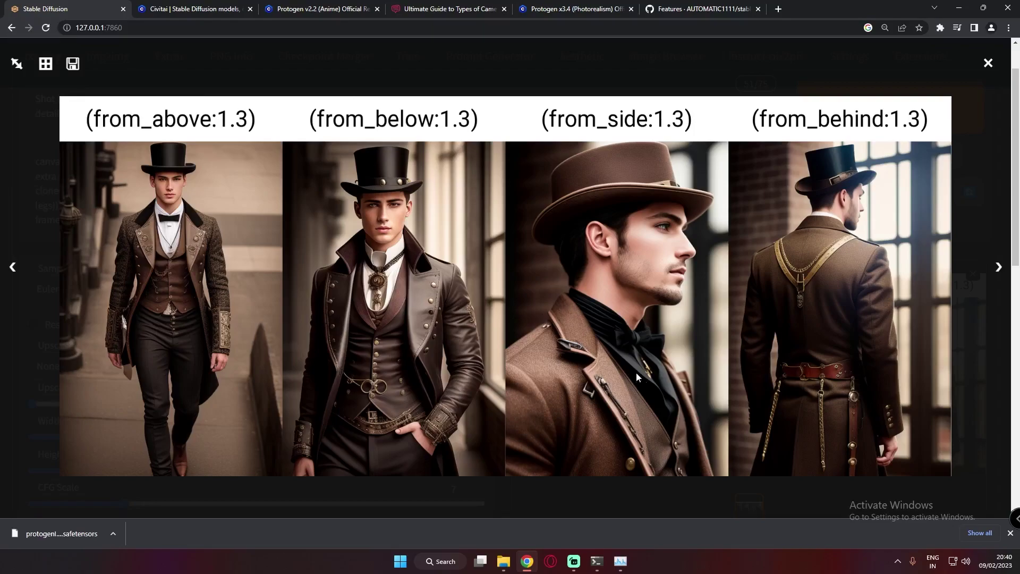
{"action": "left_click", "coordinate": [630, 486]}
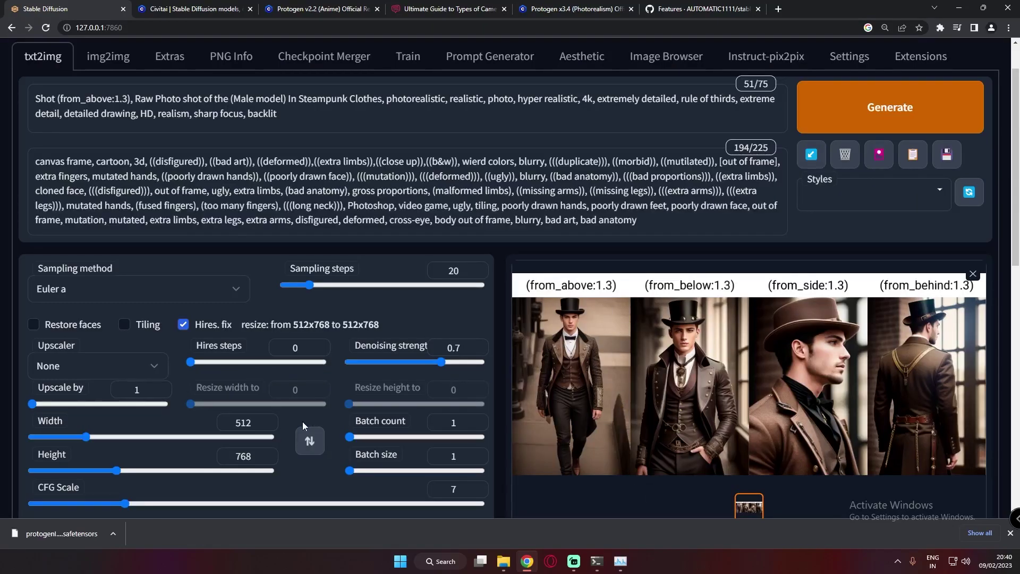
{"action": "scroll", "coordinate": [240, 425], "scroll_direction": "down", "scroll_amount": 8}
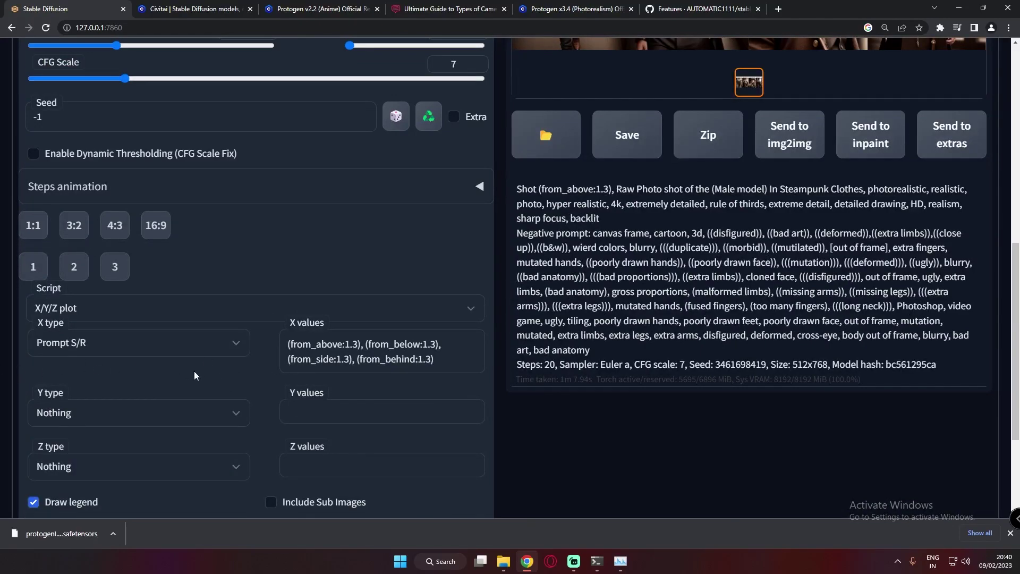
{"action": "scroll", "coordinate": [279, 377], "scroll_direction": "up", "scroll_amount": 2}
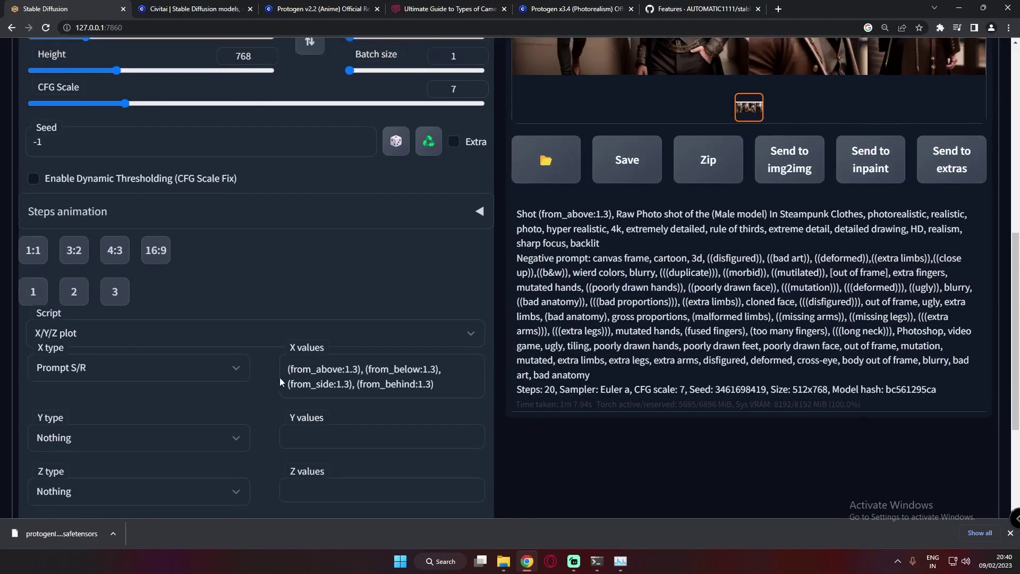
{"action": "scroll", "coordinate": [395, 464], "scroll_direction": "up", "scroll_amount": 6}
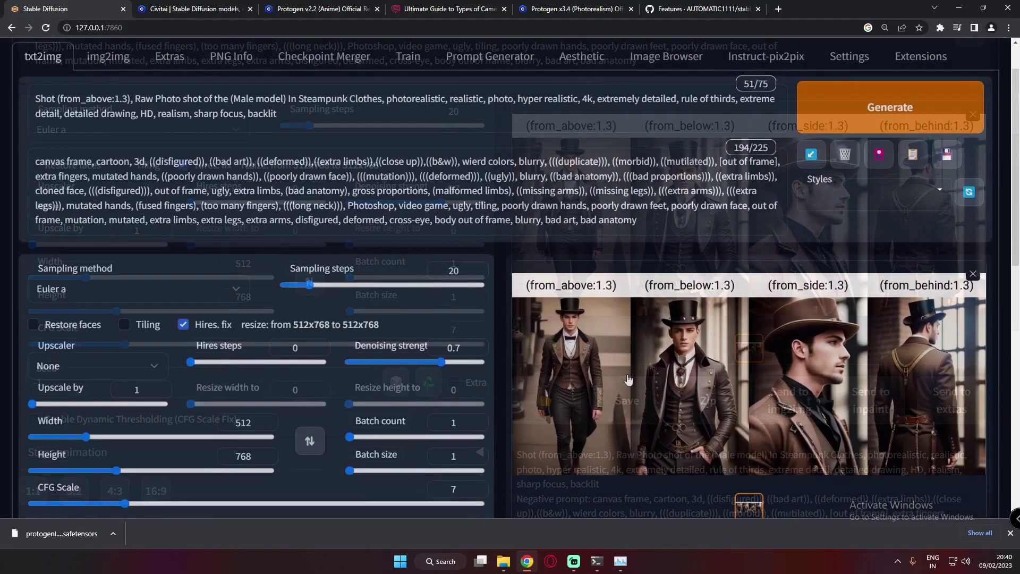